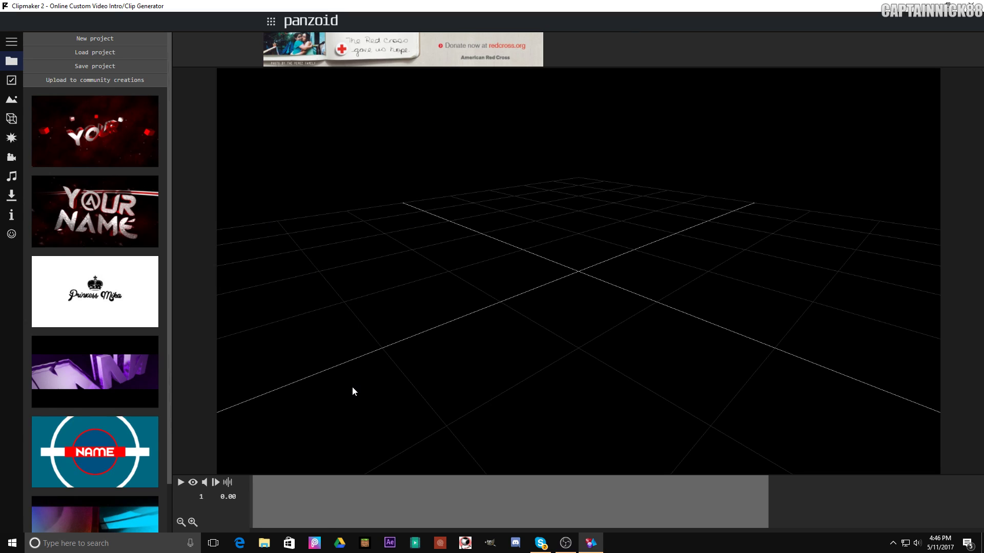
- Go full screen, add a Light object and set its Z position to 100
key("F11")
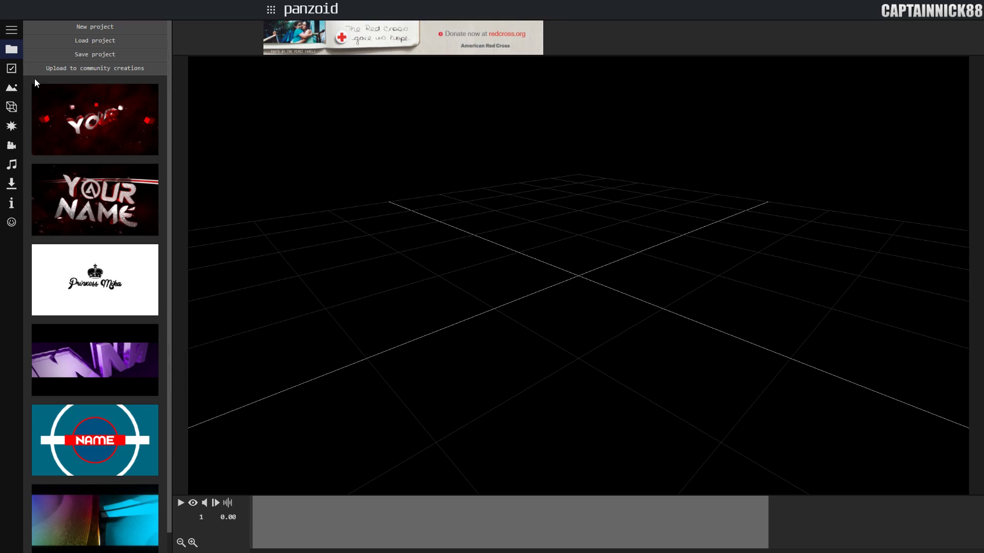
left_click(11, 108)
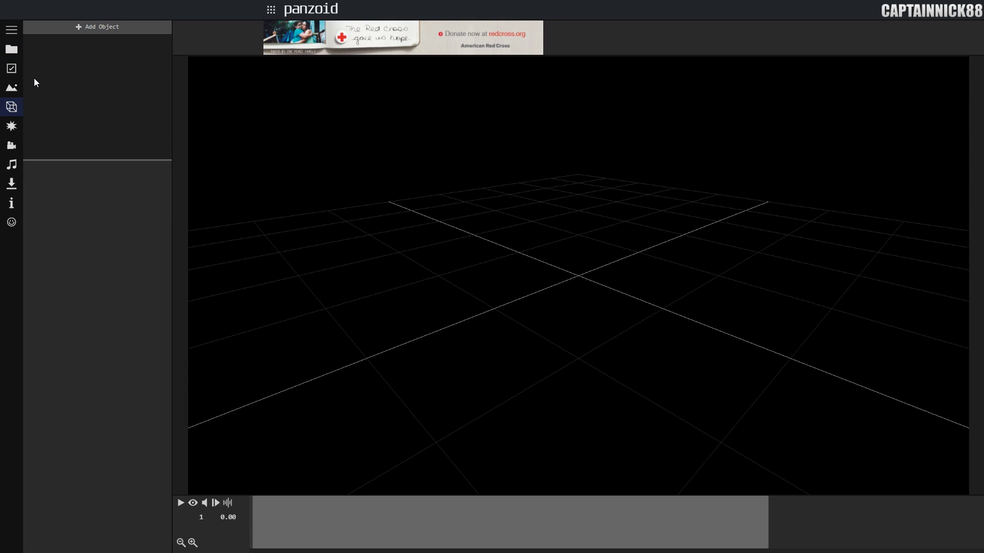
left_click(101, 28)
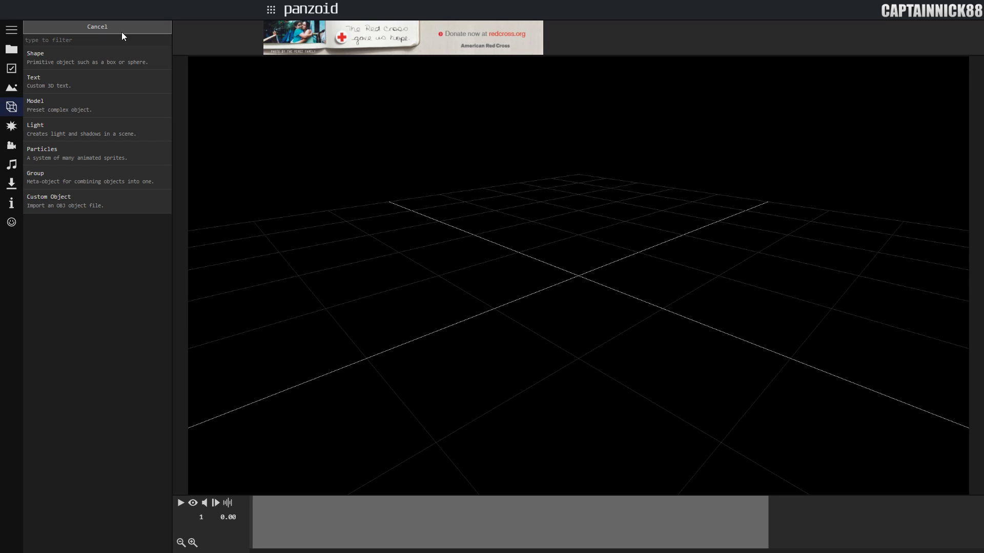
left_click(38, 125)
left_click(76, 42)
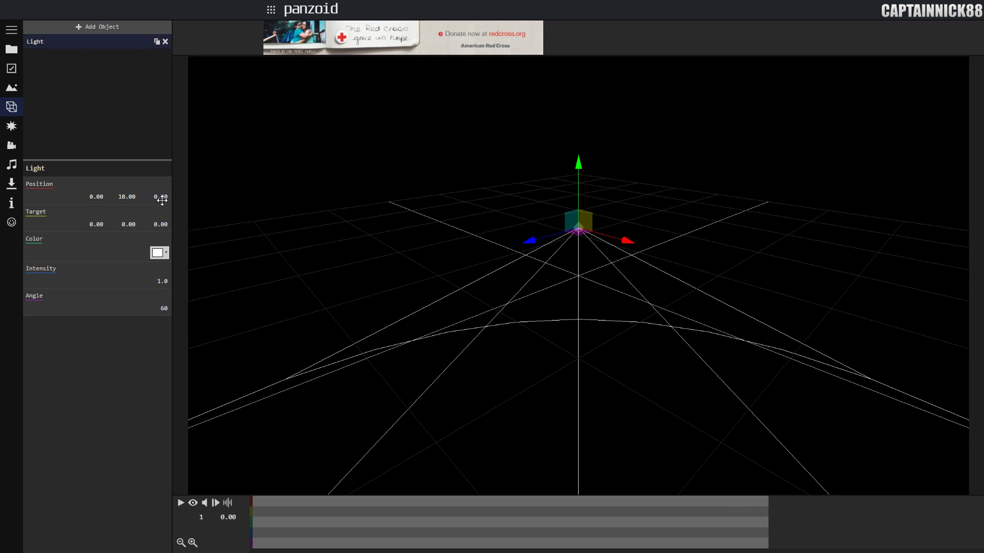
left_click(161, 196)
type("100")
key("Return")
left_click_drag(388, 250, 619, 287)
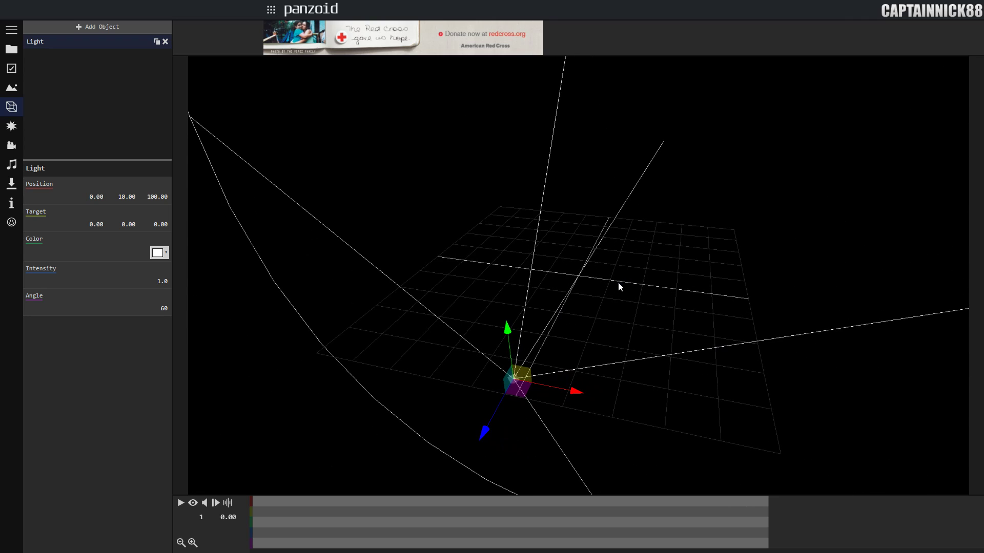
- Add a 3D Text object and replace 'clipmaker' with NAME
left_click(102, 26)
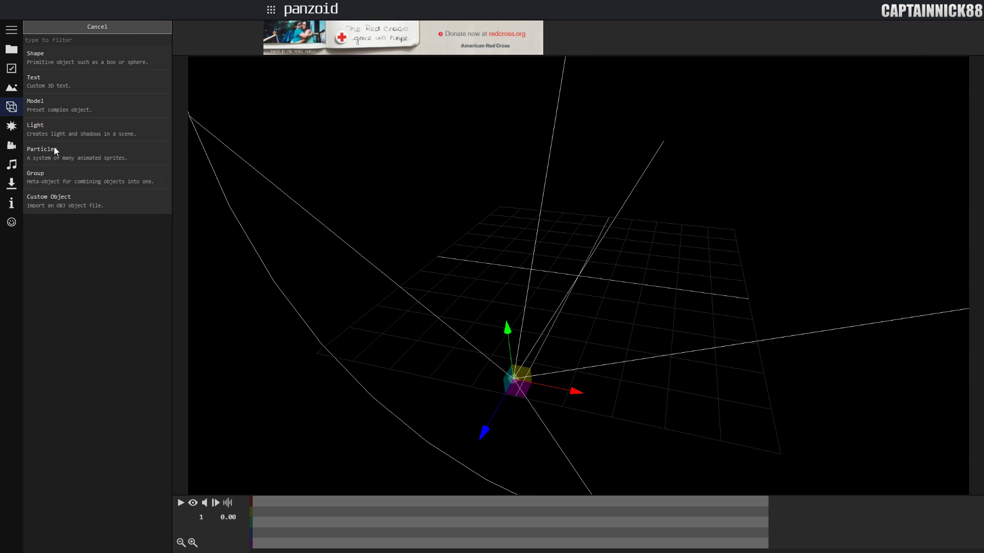
left_click(32, 82)
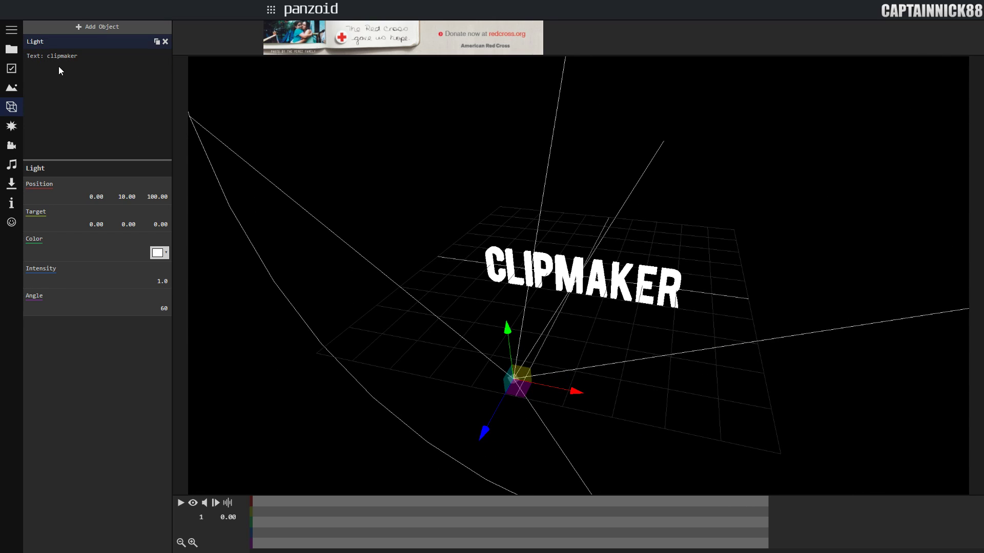
left_click(49, 53)
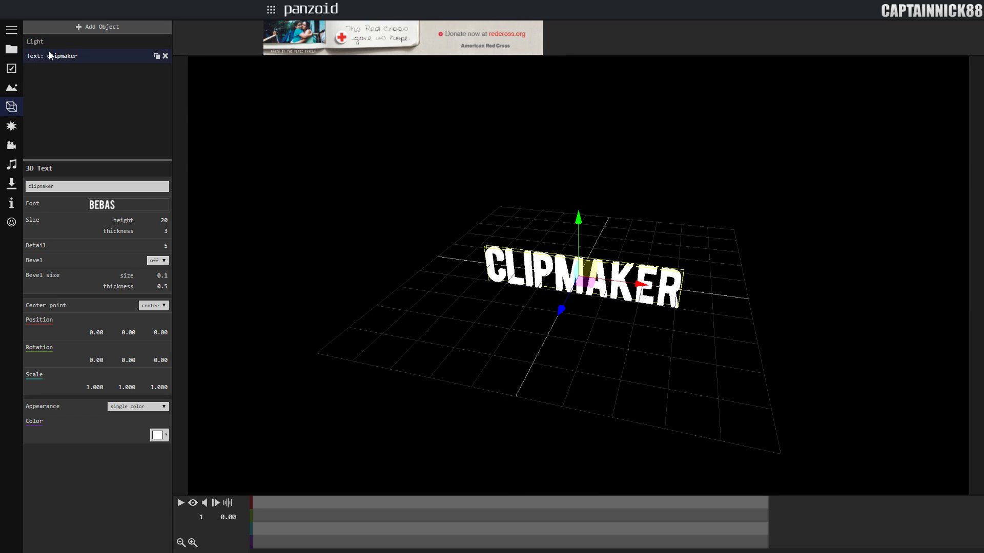
left_click(162, 190)
double_click(132, 190)
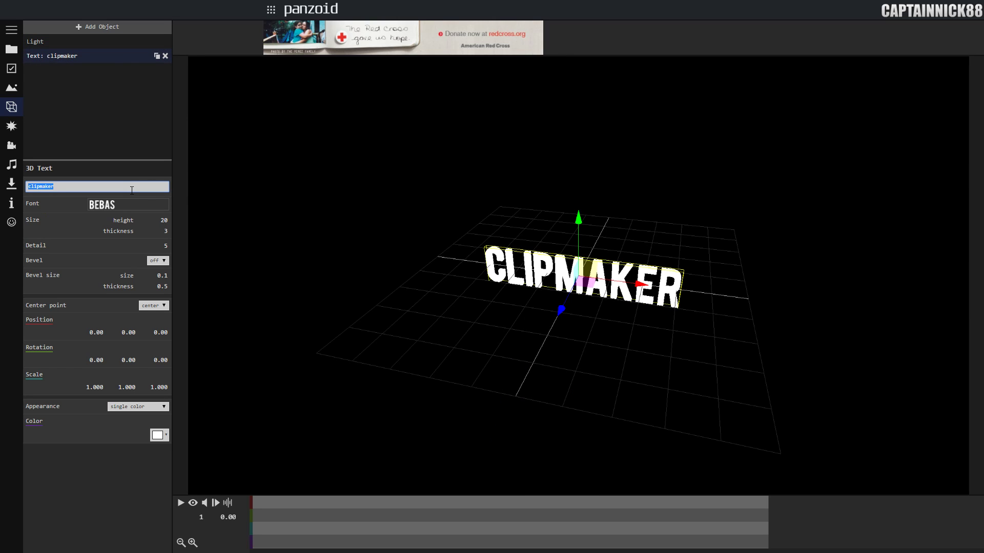
type("NAME")
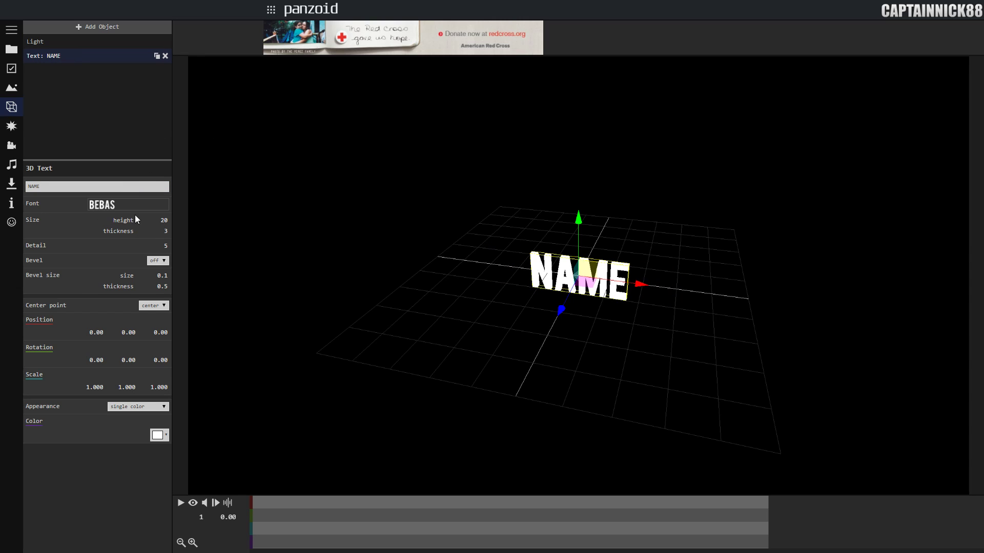
left_click_drag(441, 241, 215, 225)
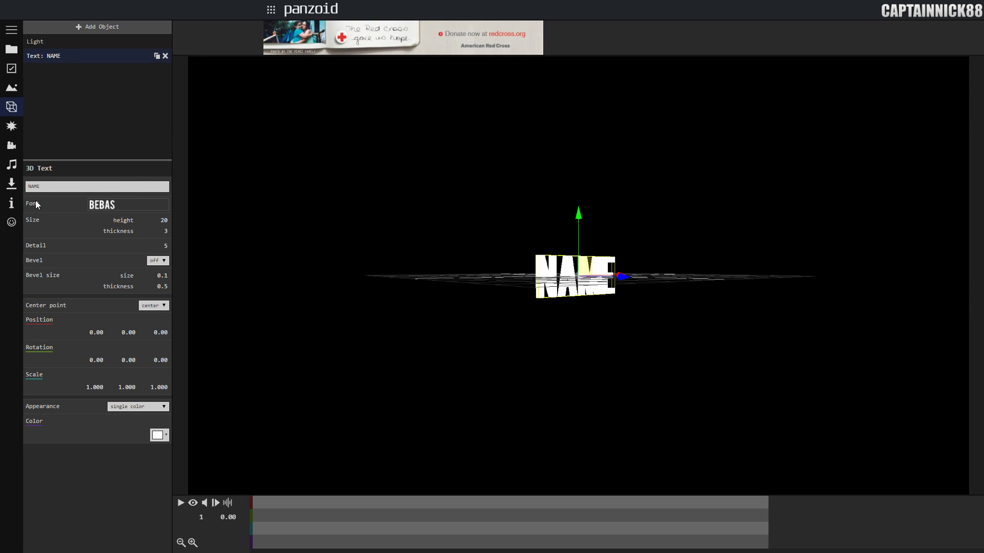
- Set the text's font to BEBAS
left_click(101, 206)
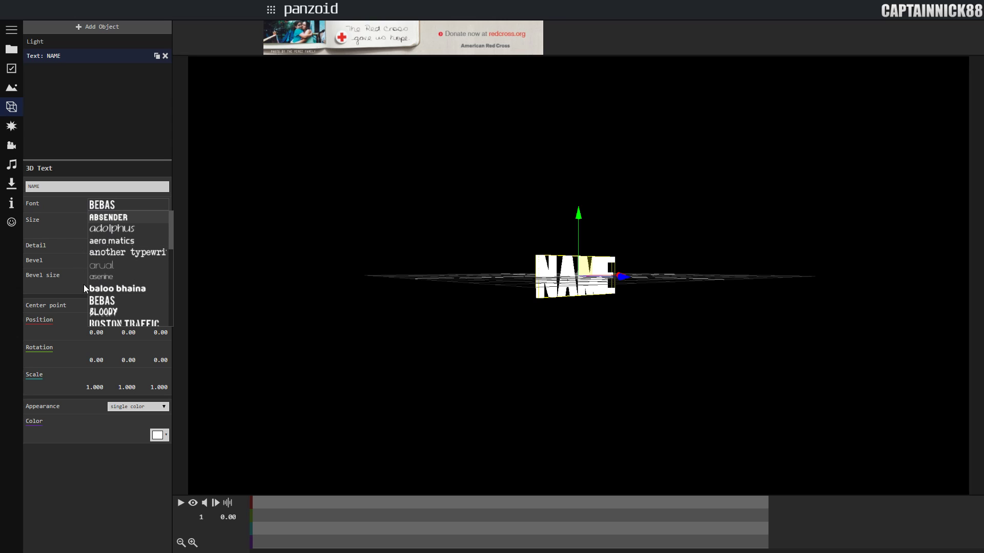
scroll(115, 287, "down", 5)
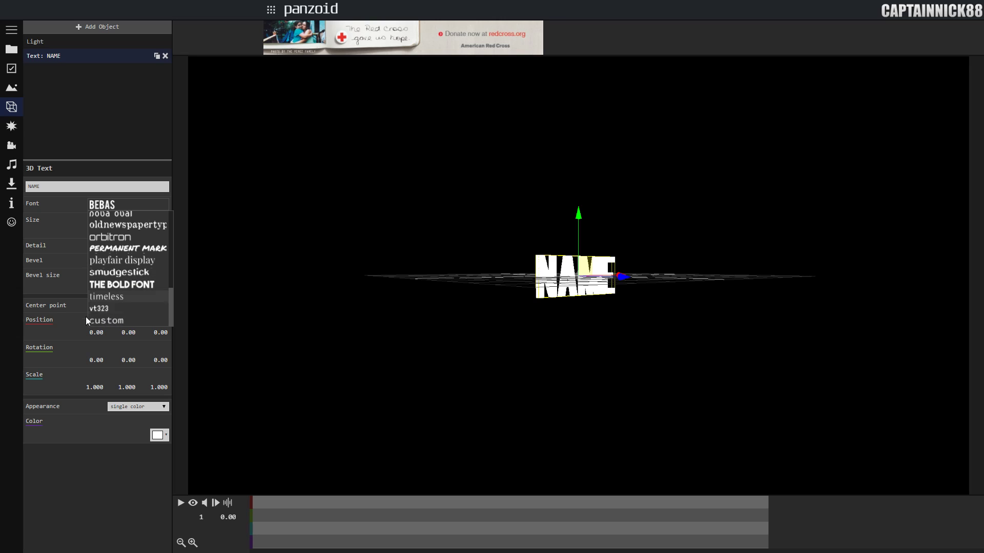
left_click(132, 321)
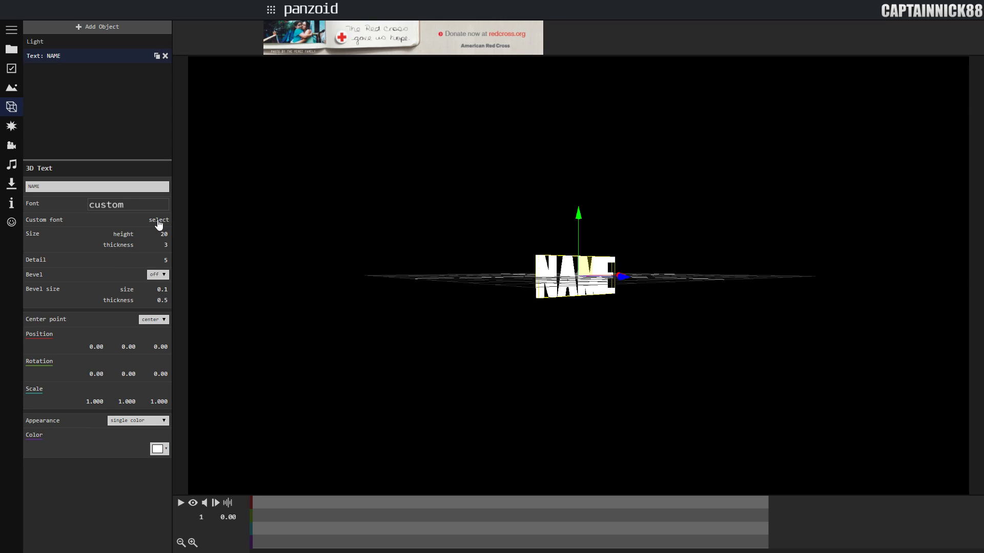
left_click(134, 204)
scroll(106, 263, "up", 3)
scroll(106, 263, "up", 5)
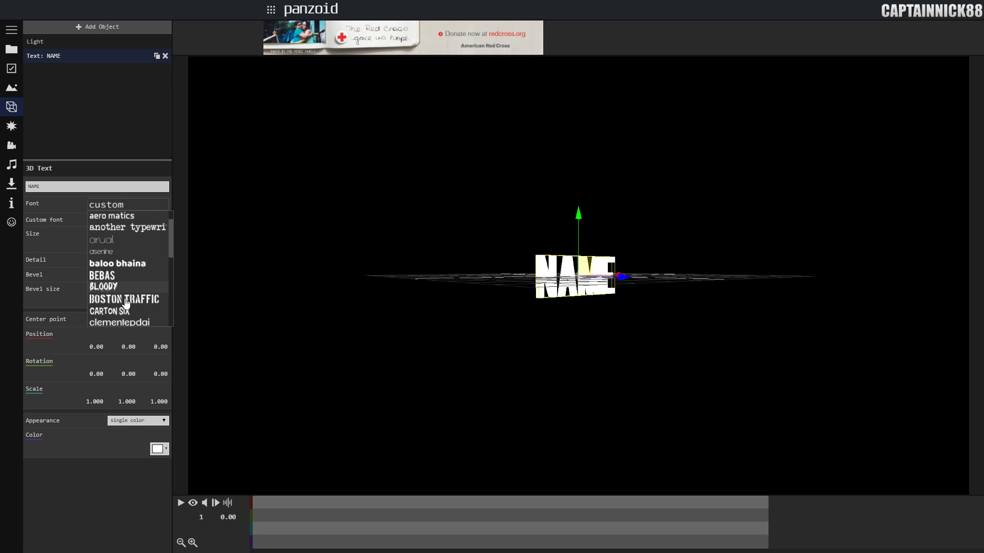
left_click(103, 232)
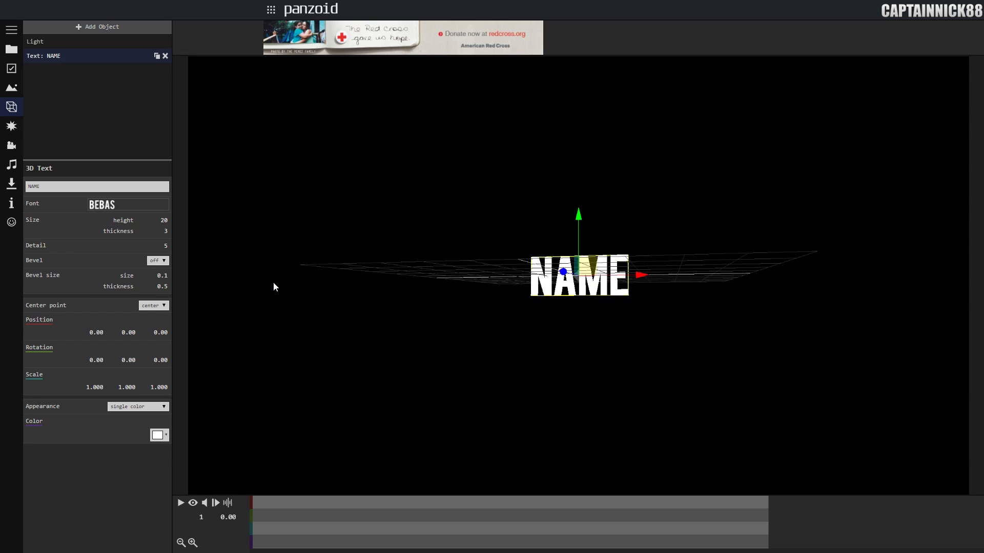
left_click_drag(272, 285, 343, 323)
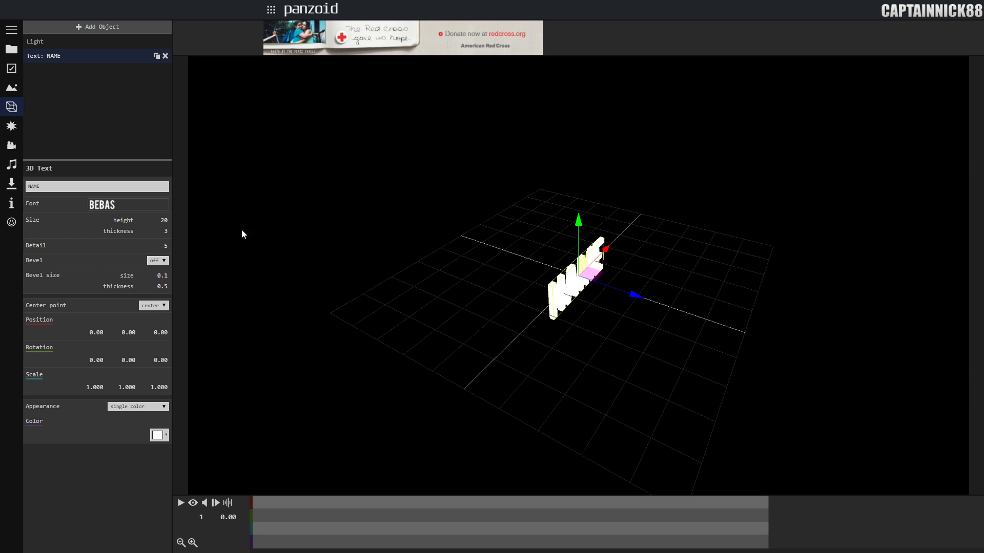
- Keep the text height at 20 and set the extrusion thickness to 10
left_click_drag(449, 334, 390, 353)
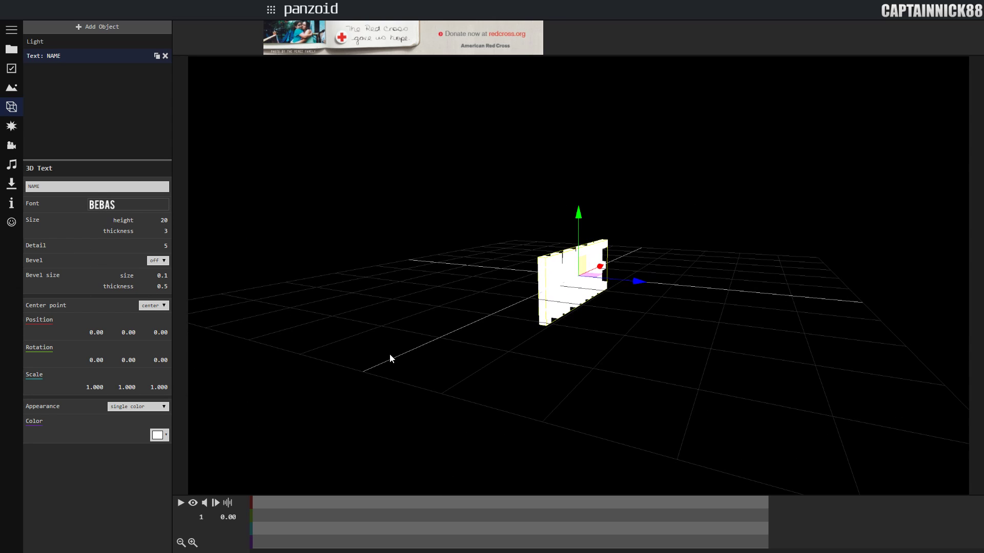
scroll(331, 374, "up", 5)
scroll(330, 373, "down", 3)
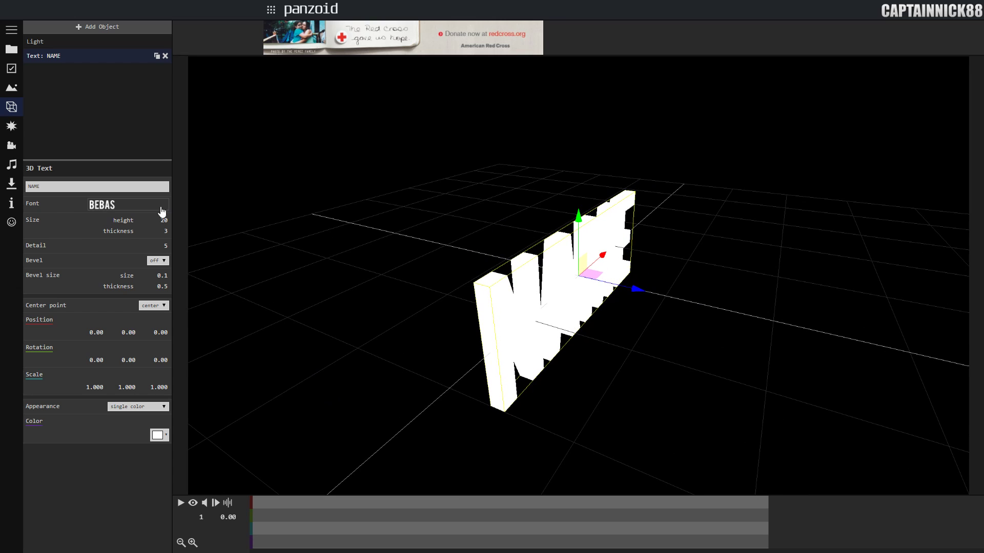
left_click_drag(160, 216, 239, 247)
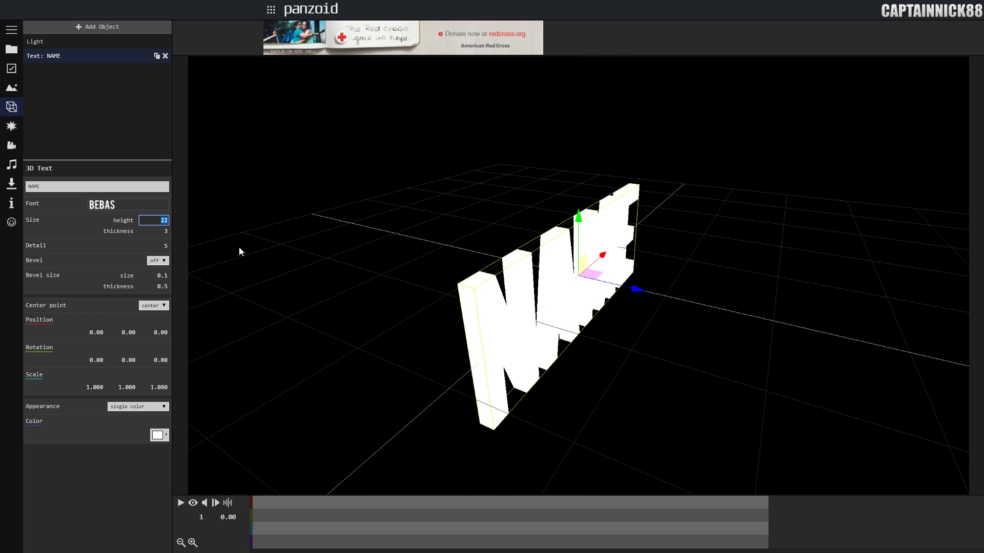
type("20")
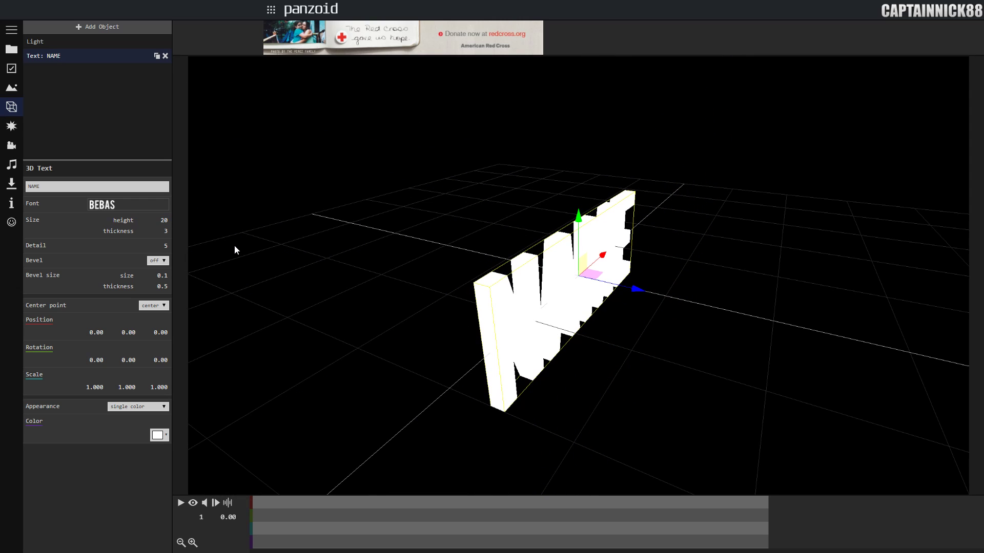
left_click_drag(794, 175, 808, 201)
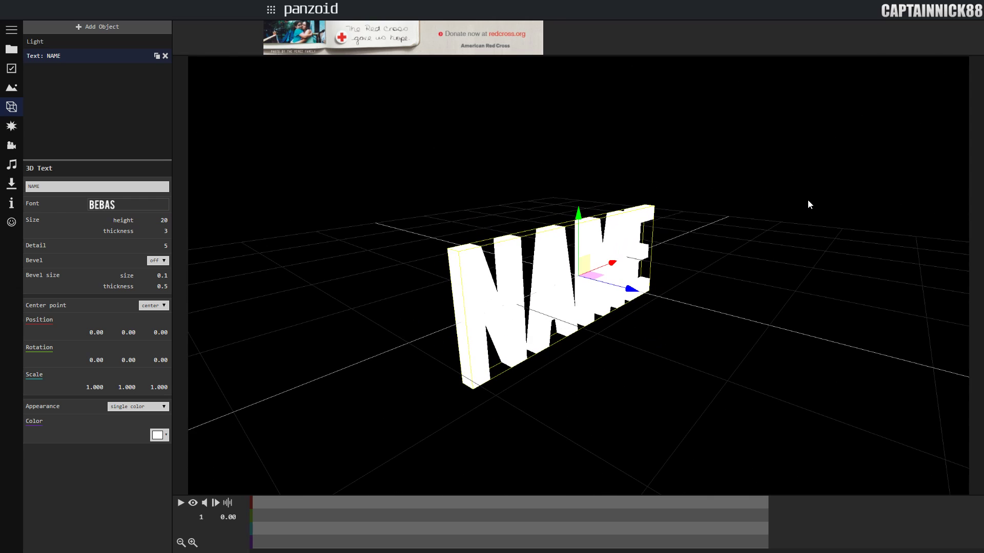
left_click_drag(290, 270, 303, 291)
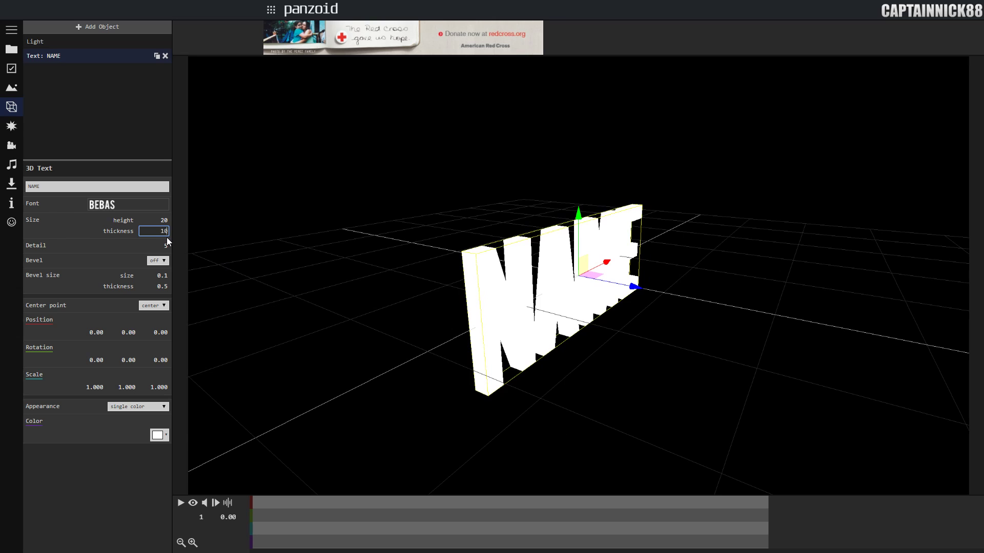
key("Return")
left_click_drag(533, 153, 715, 241)
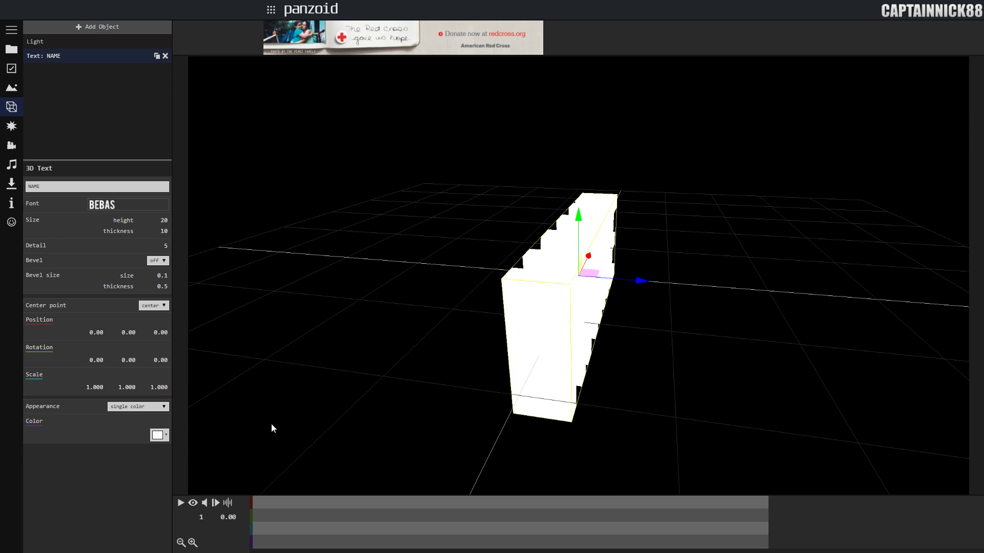
- Raise the NAME text's detail to 100 and orbit back to its front
left_click(165, 246)
type("100")
key("Return")
left_click_drag(380, 335, 592, 394)
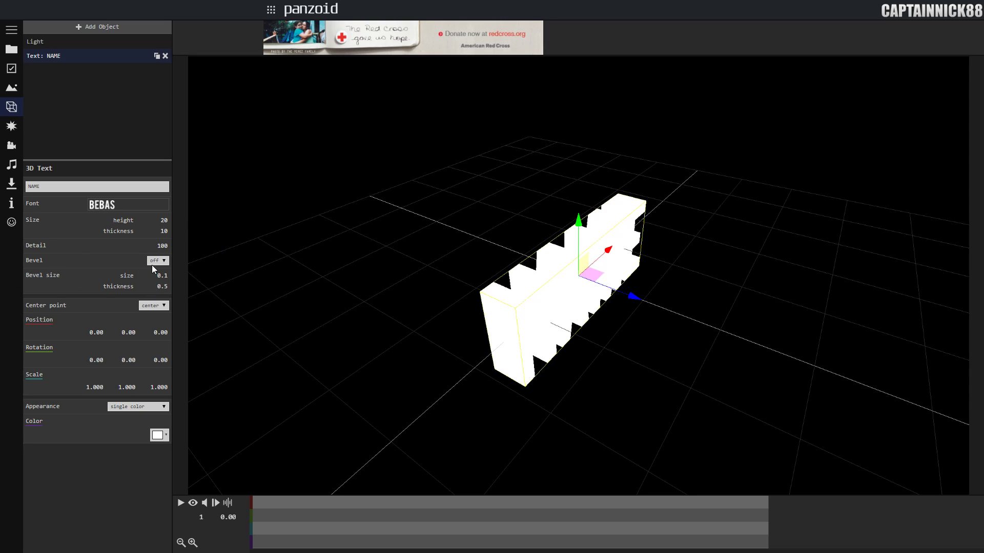
- Turn bevel on and try bevel thickness 3.3 and bevel size 7.7
left_click_drag(365, 375, 316, 331)
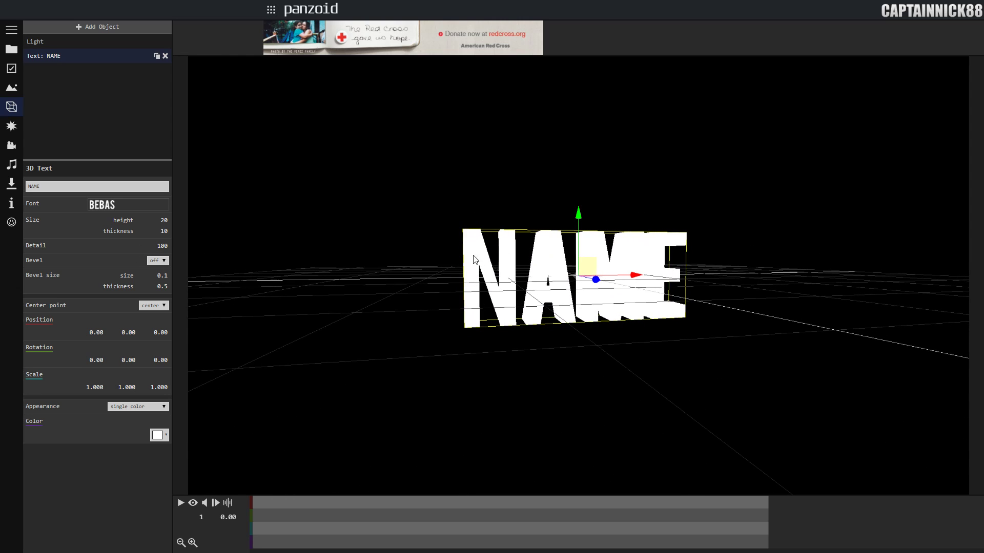
left_click_drag(505, 320, 262, 326)
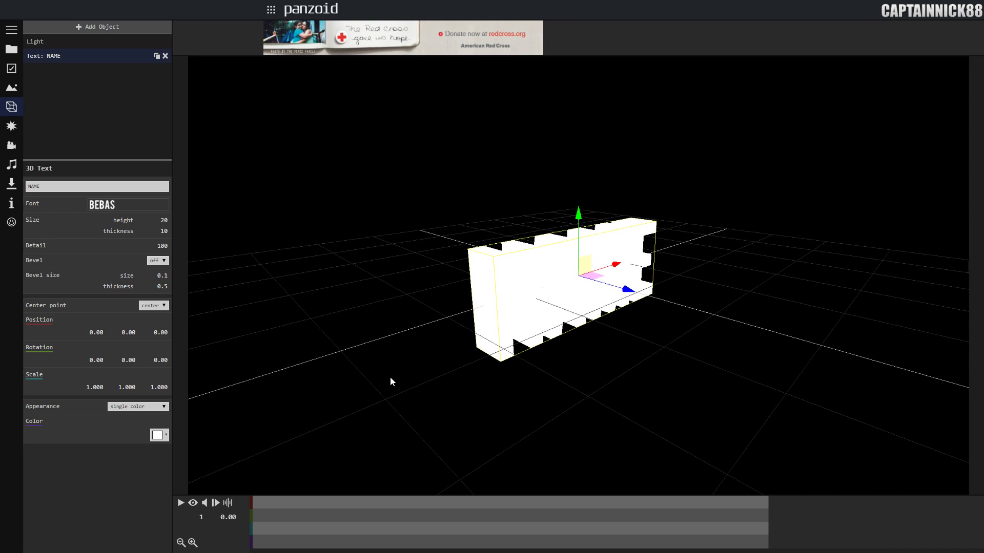
left_click(158, 261)
left_click(154, 277)
left_click_drag(368, 336, 331, 345)
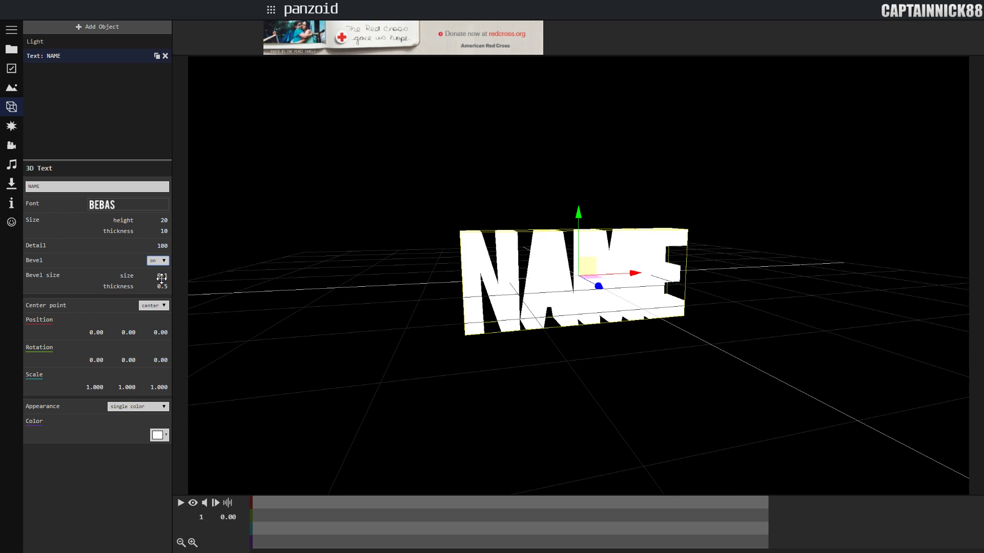
left_click_drag(171, 291, 187, 342)
left_click_drag(162, 275, 699, 231)
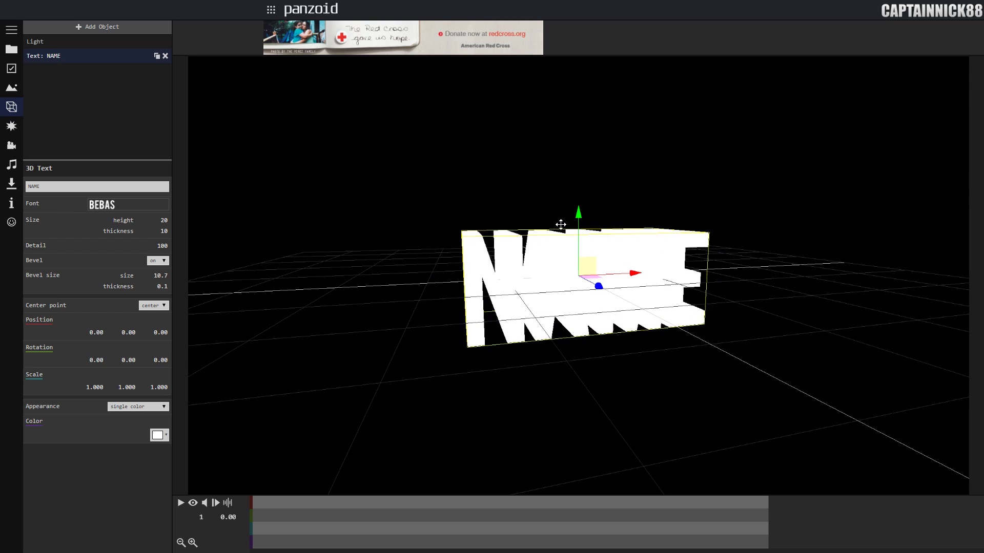
- Turn bevel back off and set the bevel size to 0.1
left_click(162, 262)
left_click(155, 277)
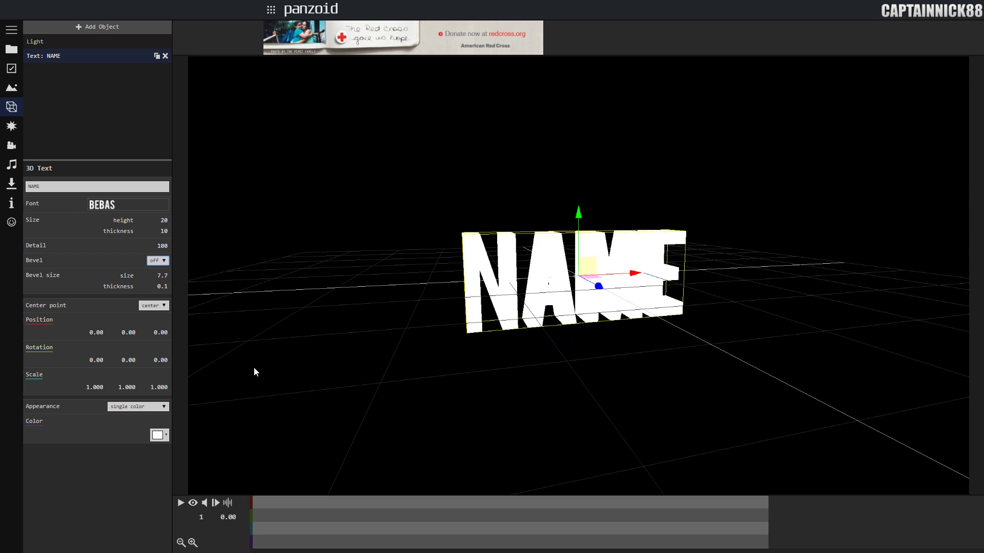
left_click_drag(254, 367, 328, 345)
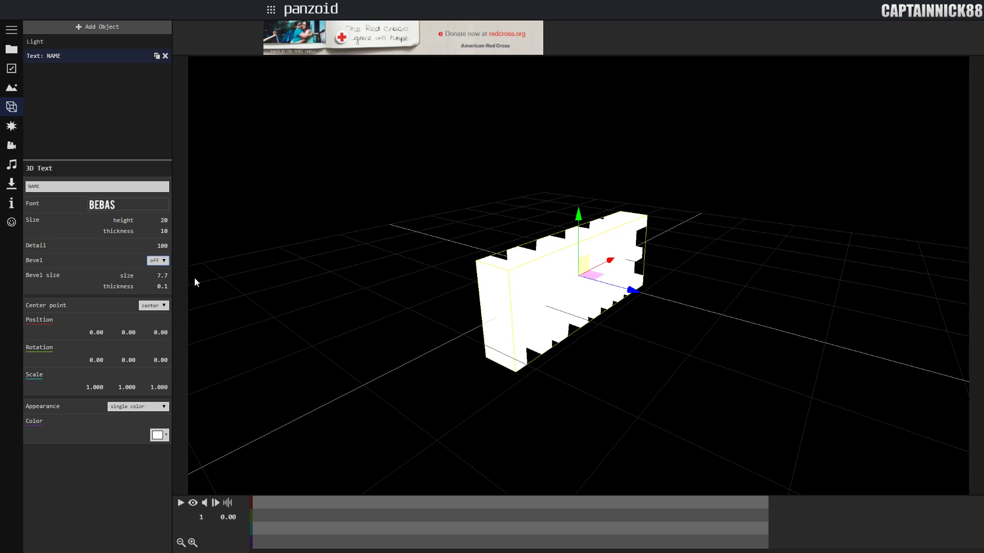
left_click(160, 275)
type("0.1")
key("Return")
left_click_drag(580, 394, 540, 376)
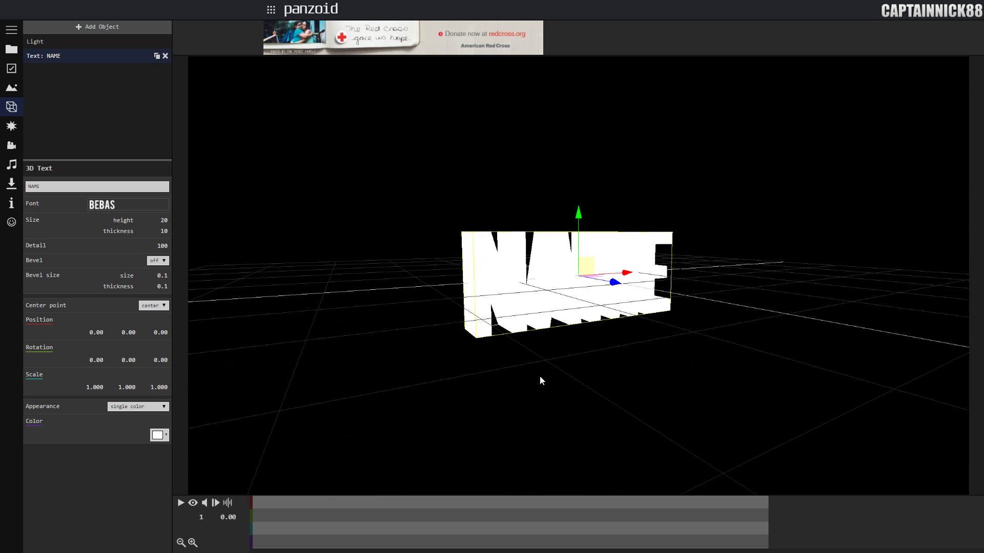
- Switch to render preview and give the text a custom appearance
left_click(193, 503)
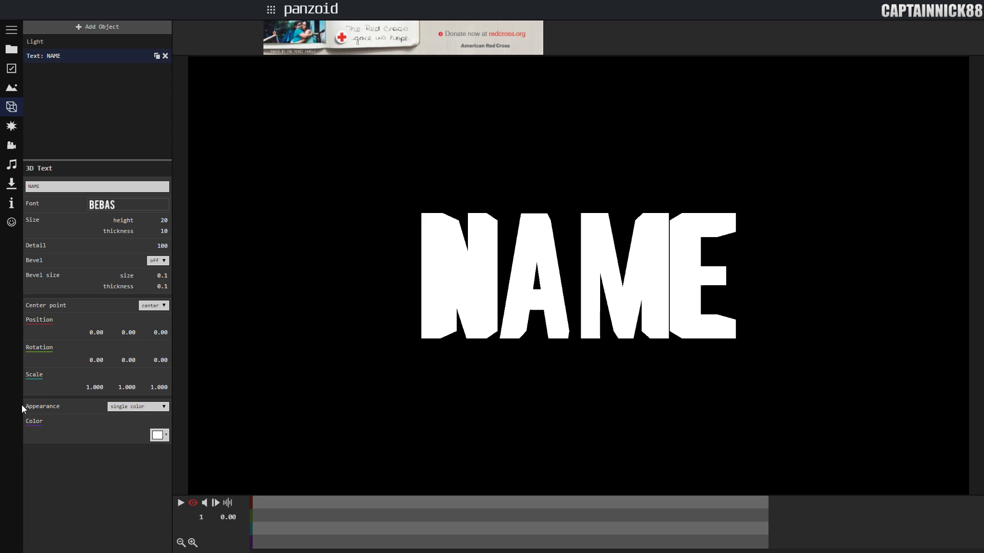
left_click(123, 406)
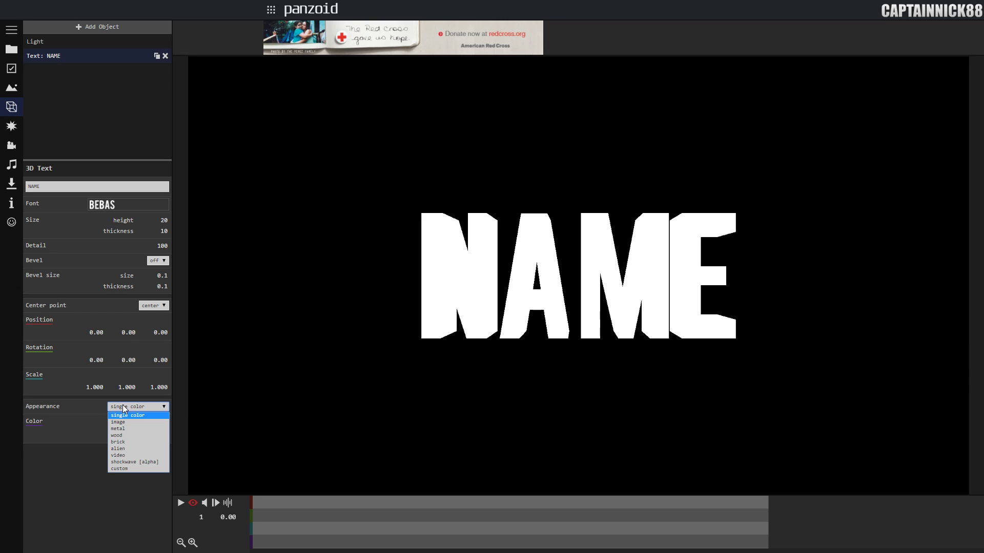
left_click(121, 468)
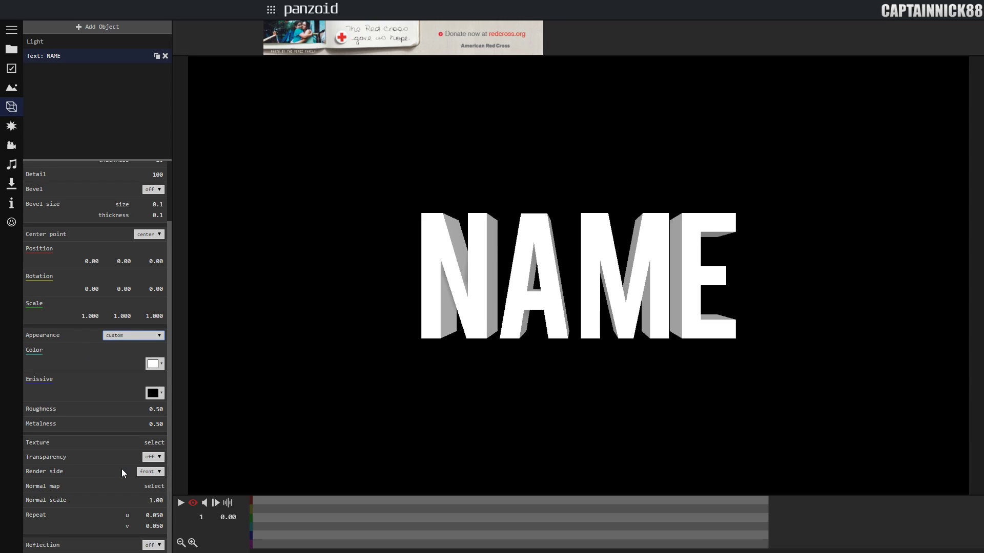
- Set roughness 0 and metalness 1, then choose a texture file
left_click(155, 409)
type("0")
key("Tab")
type("1")
key("Return")
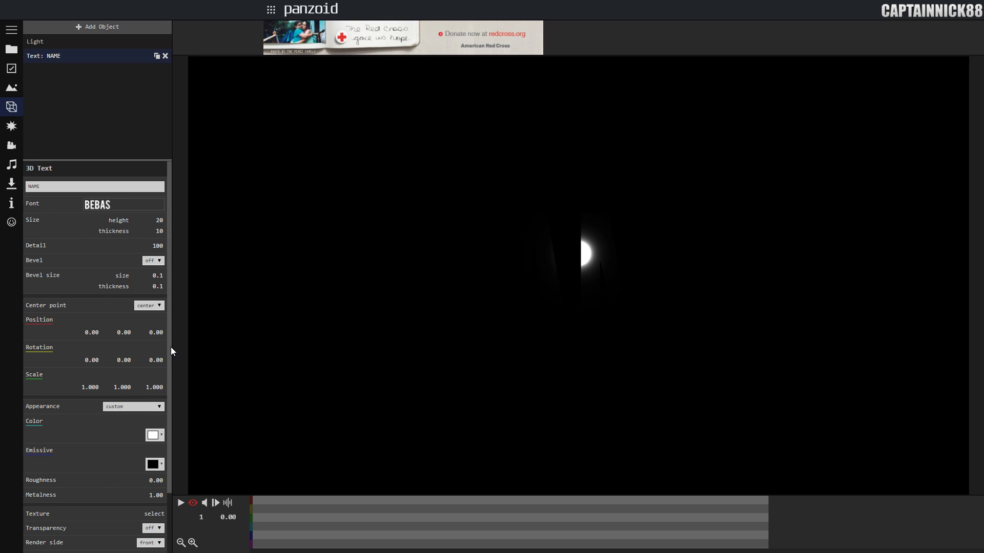
scroll(171, 347, "down", 2)
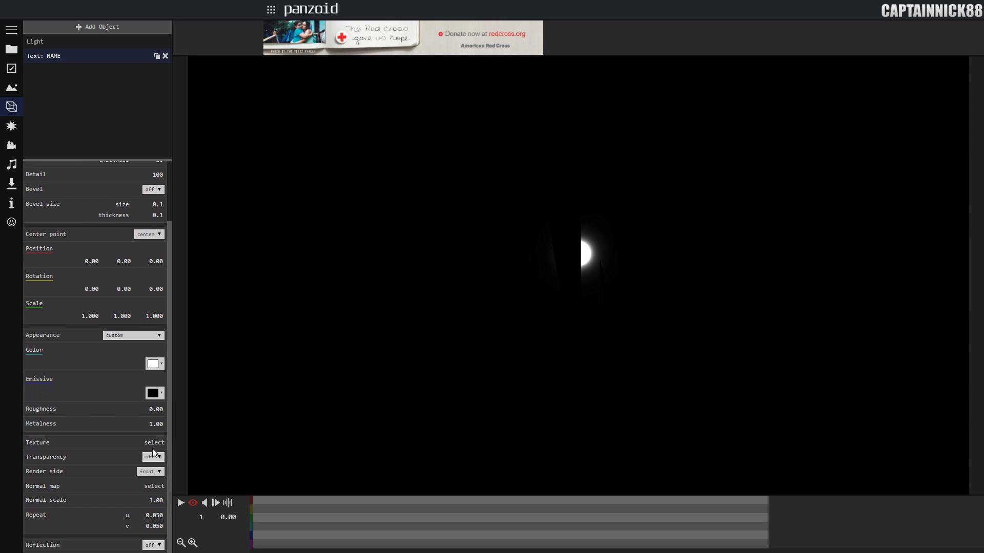
left_click(155, 444)
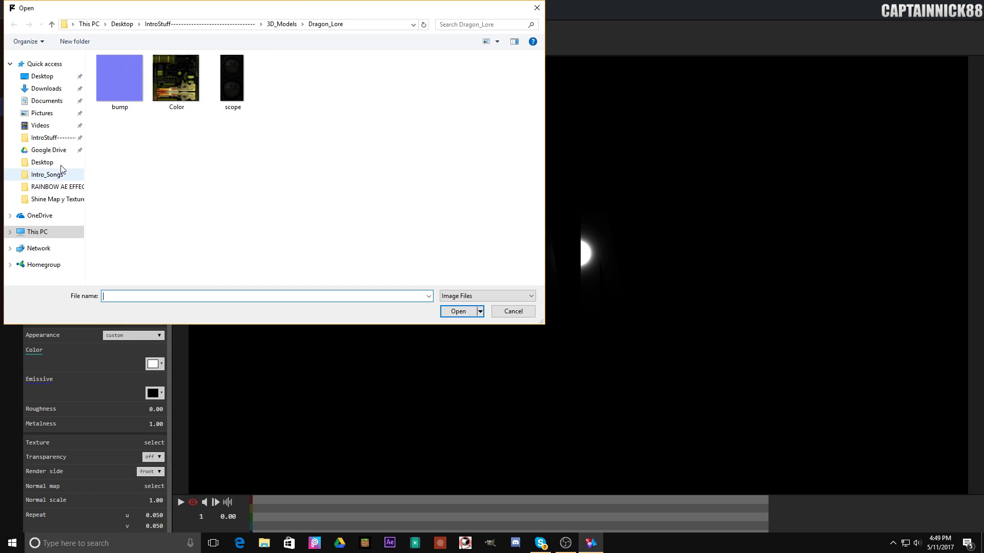
- Load m8cxoi from IntroStuff > Maps and Textures > Shine Map y Textures as the texture
left_click(51, 138)
double_click(132, 157)
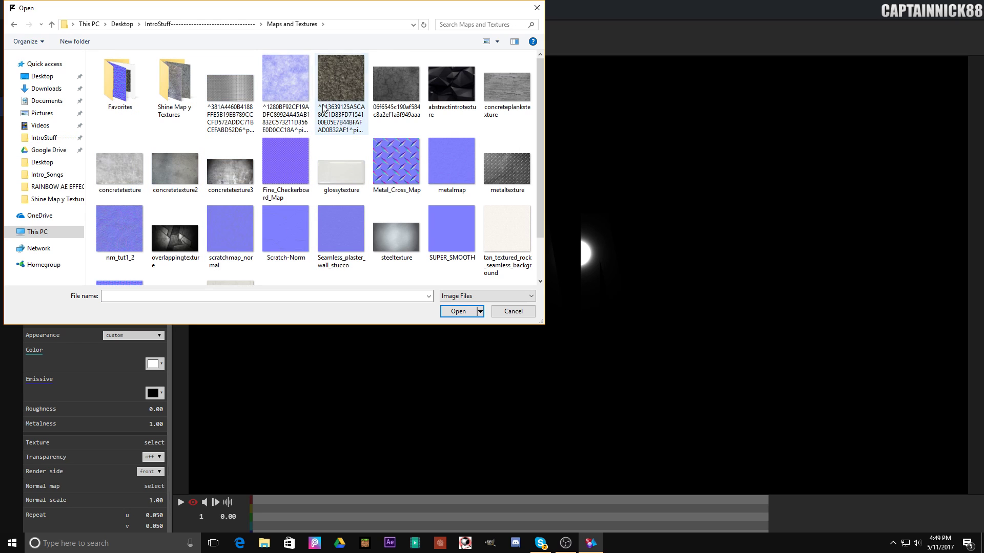
double_click(167, 100)
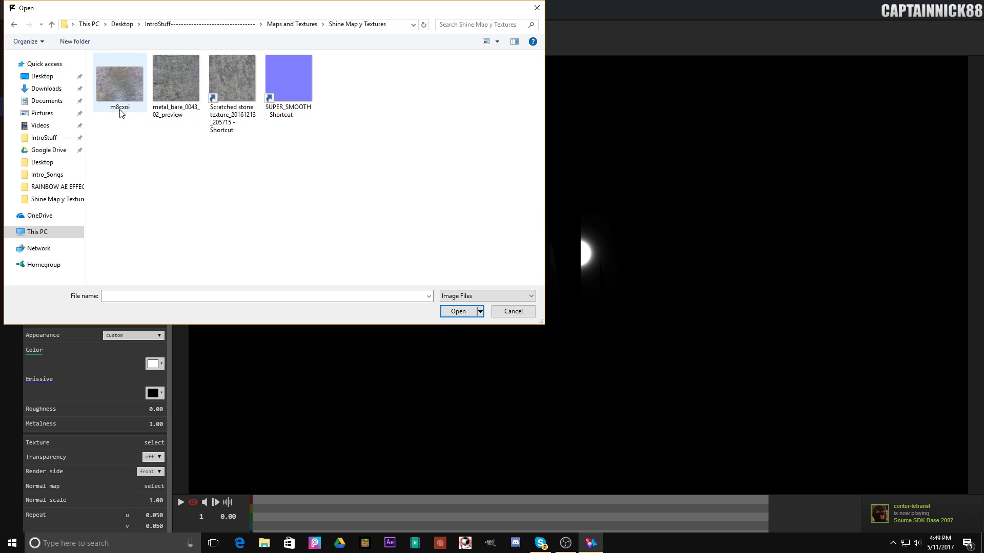
double_click(109, 78)
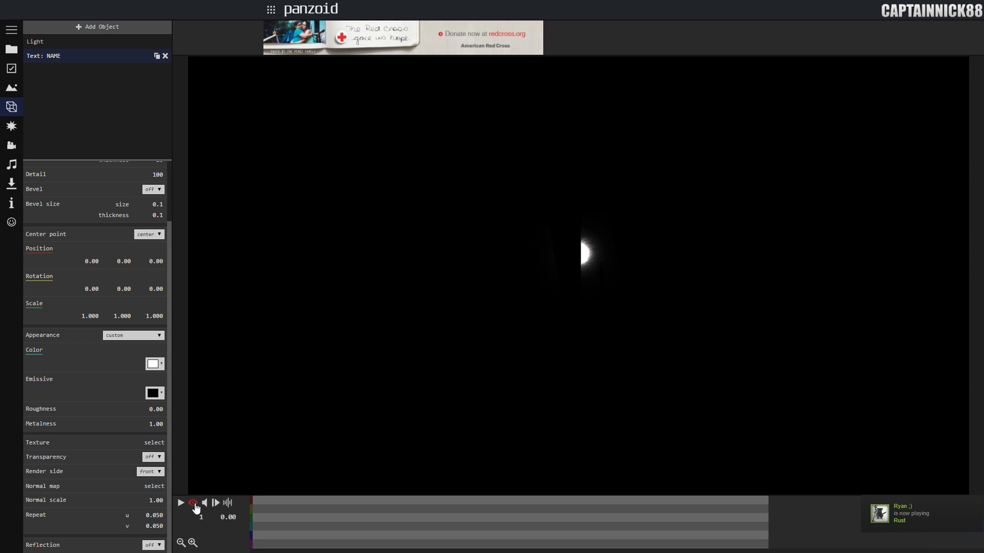
- Re-angle the preview, set normal scale to 0 and turn reflection on
left_click(193, 503)
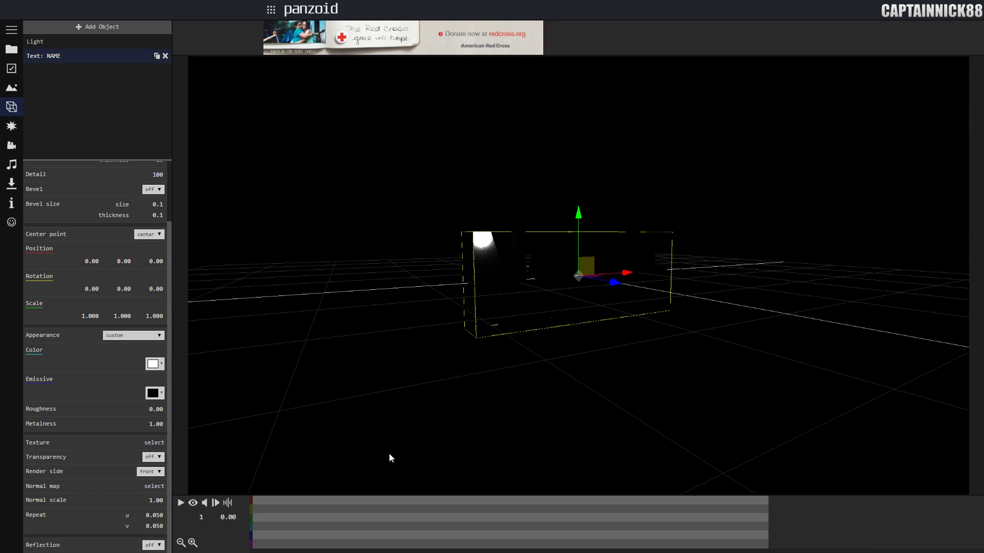
left_click_drag(389, 453, 322, 446)
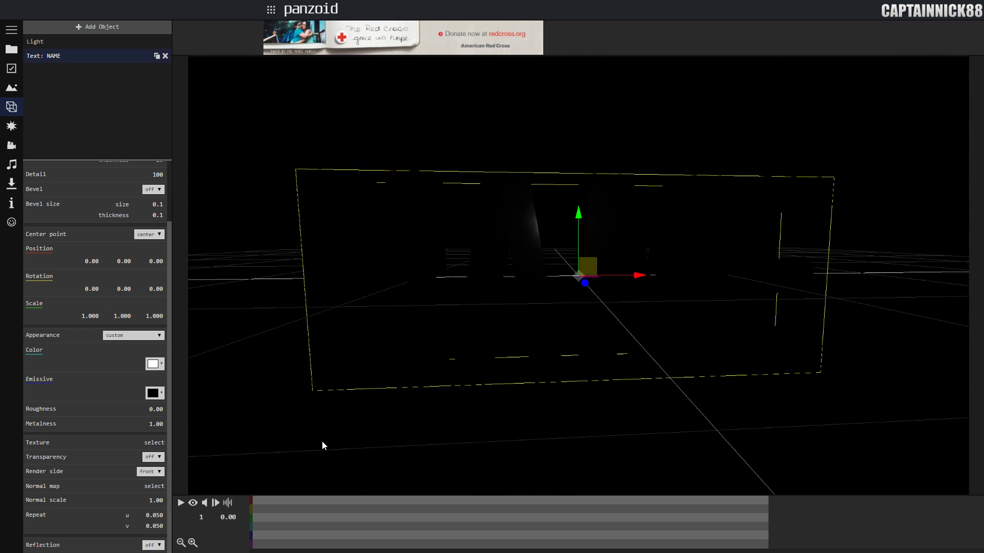
left_click(193, 503)
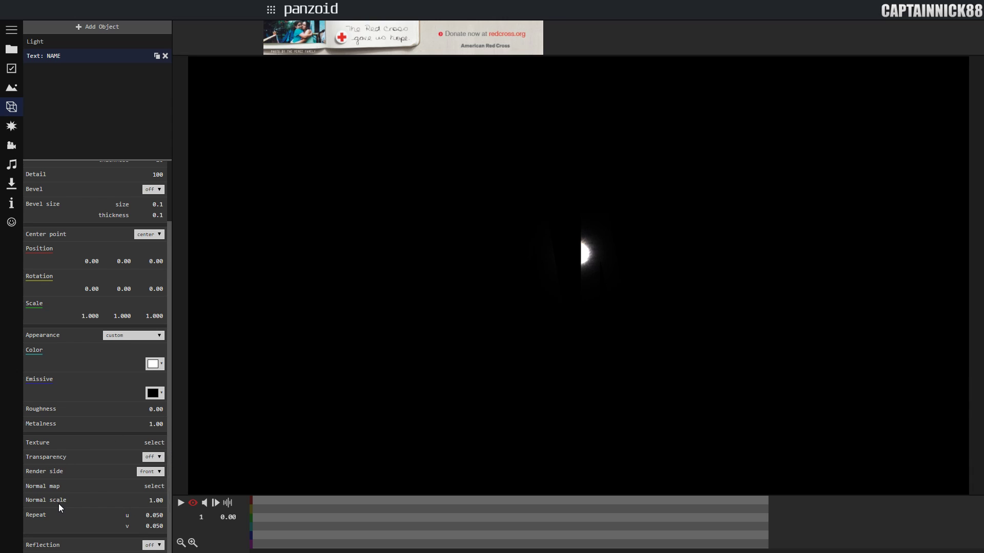
left_click(155, 502)
type("0")
key("Return")
left_click(150, 545)
left_click(147, 538)
- Add a Sphere shape to the scene and select it
left_click(98, 26)
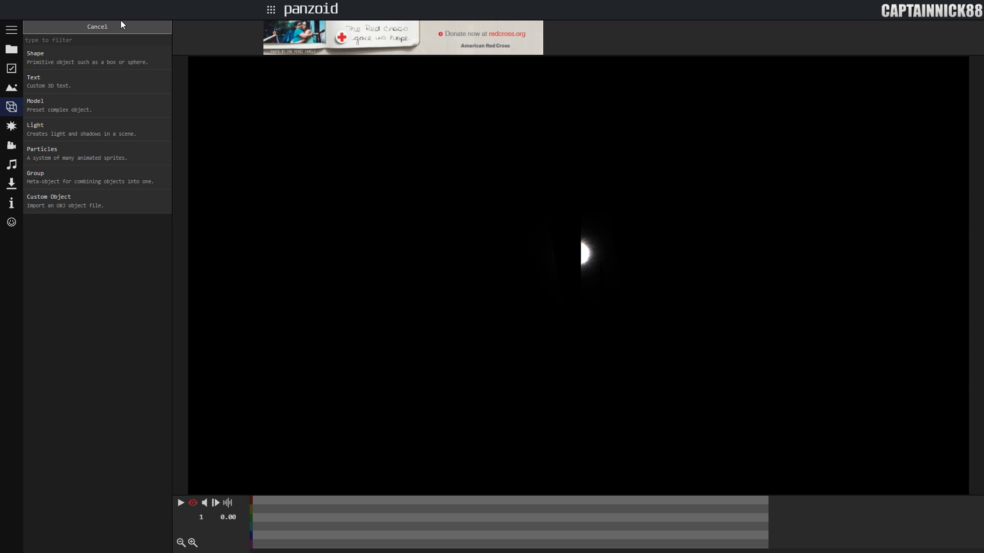
left_click(50, 57)
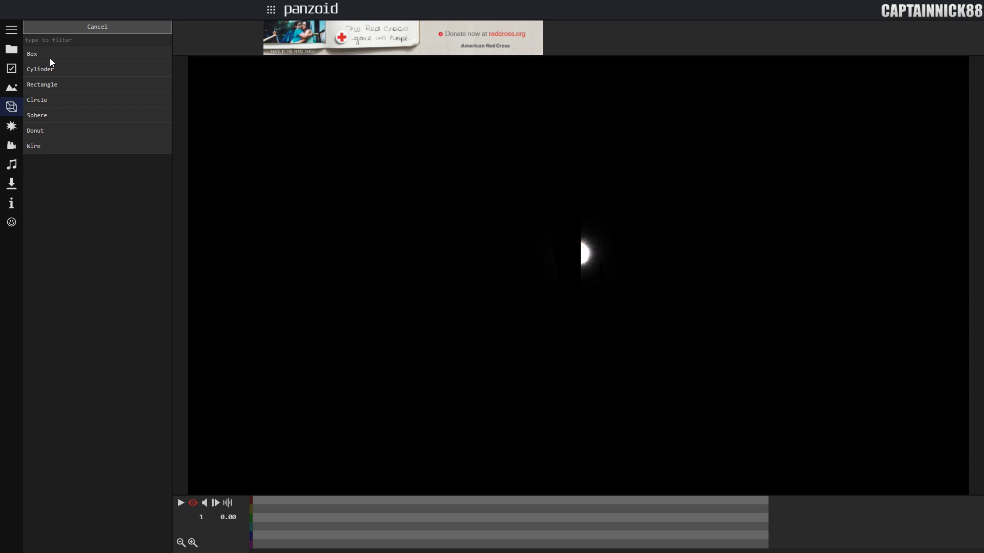
left_click(45, 117)
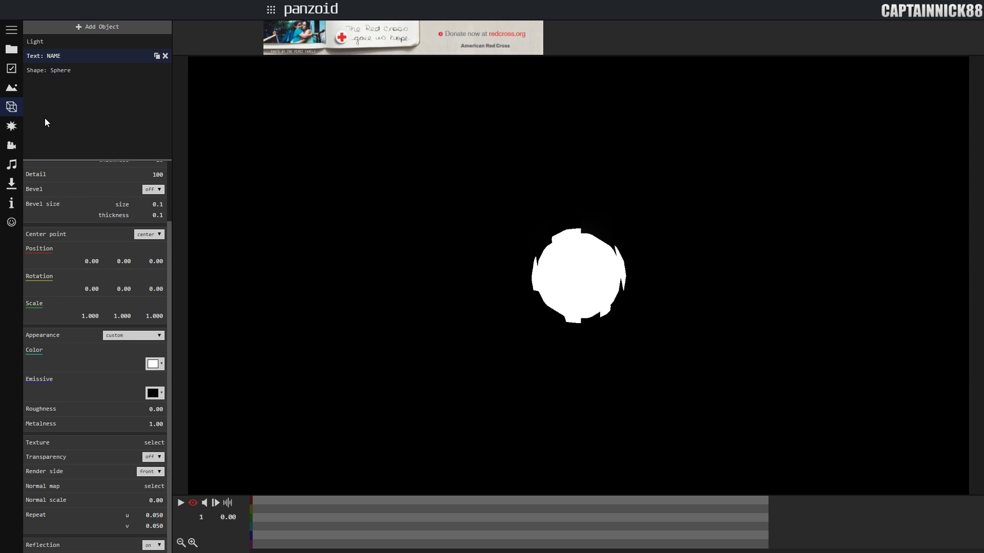
left_click(64, 70)
- Give the sphere radius 100, detail 100 by 100, and an image appearance
left_click(164, 185)
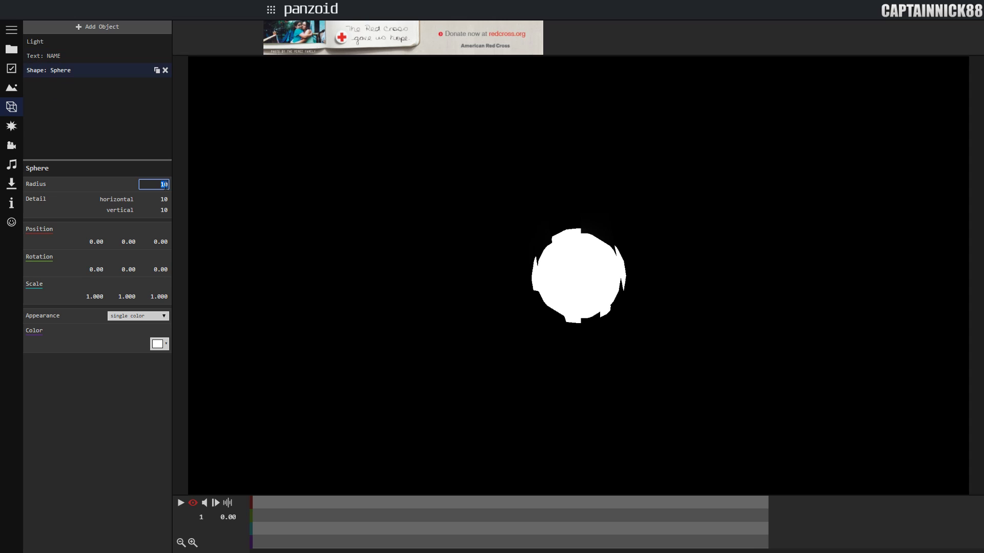
type("100")
key("Tab")
type("100")
key("Tab")
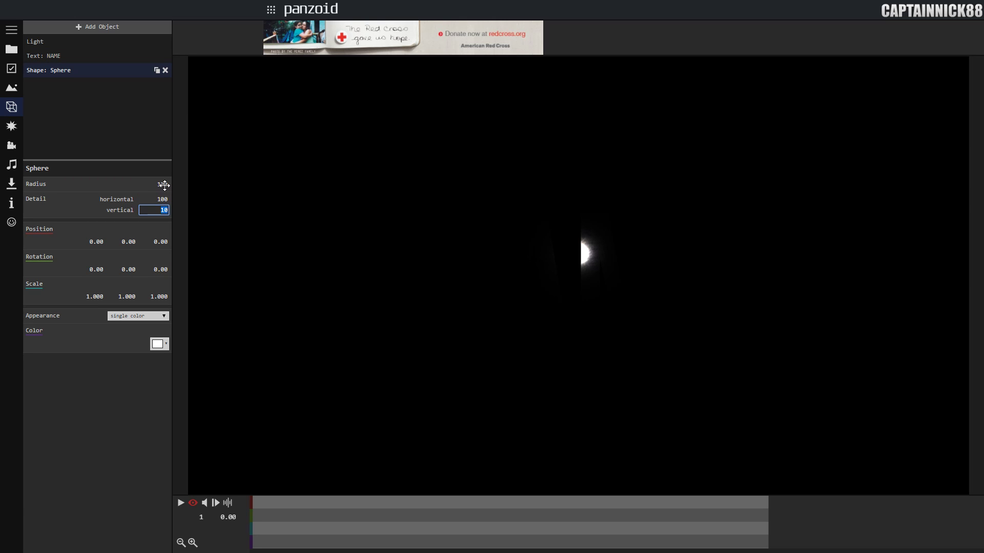
type("100")
key("Return")
left_click(124, 316)
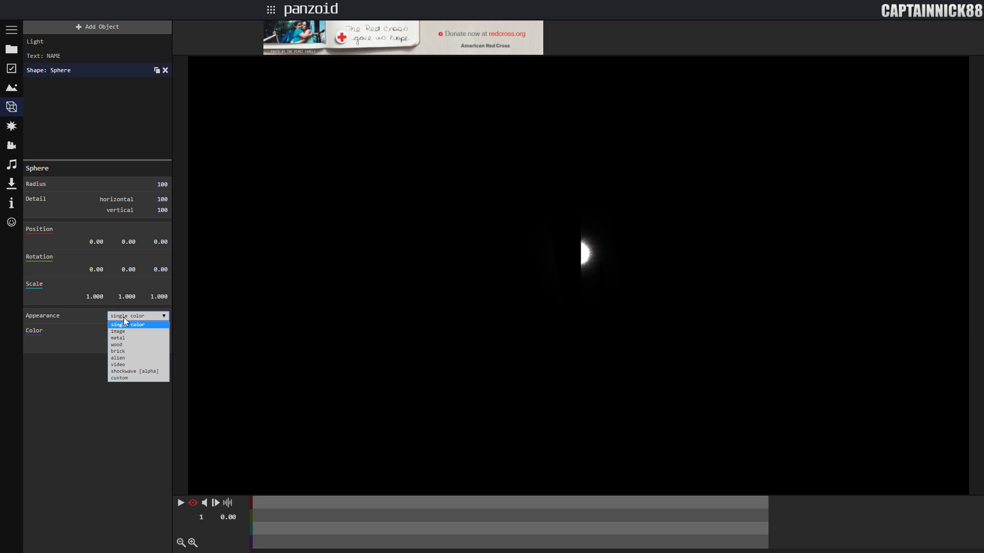
left_click(119, 333)
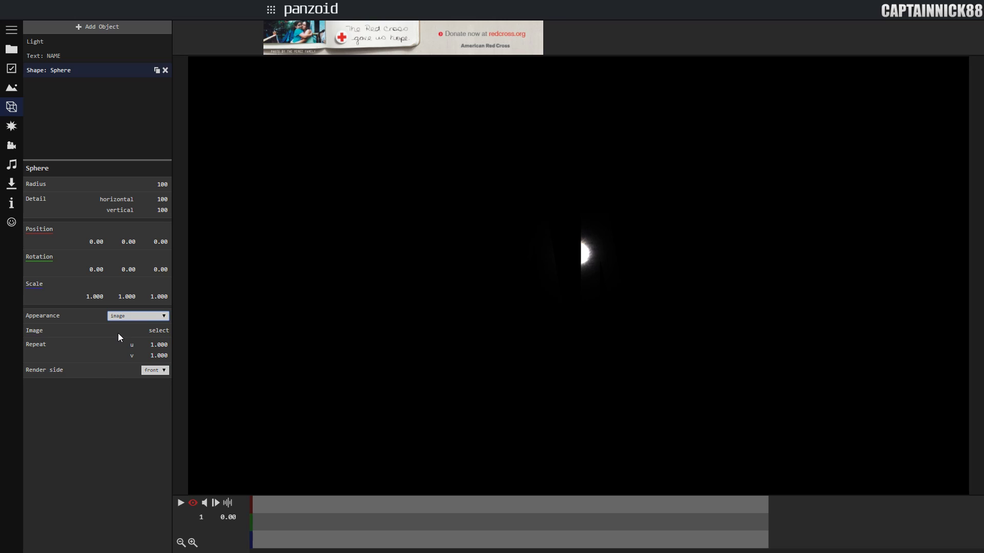
- Load the 'images' stripe picture from IntroStuff > Shine Effect as the sphere's image
left_click(157, 331)
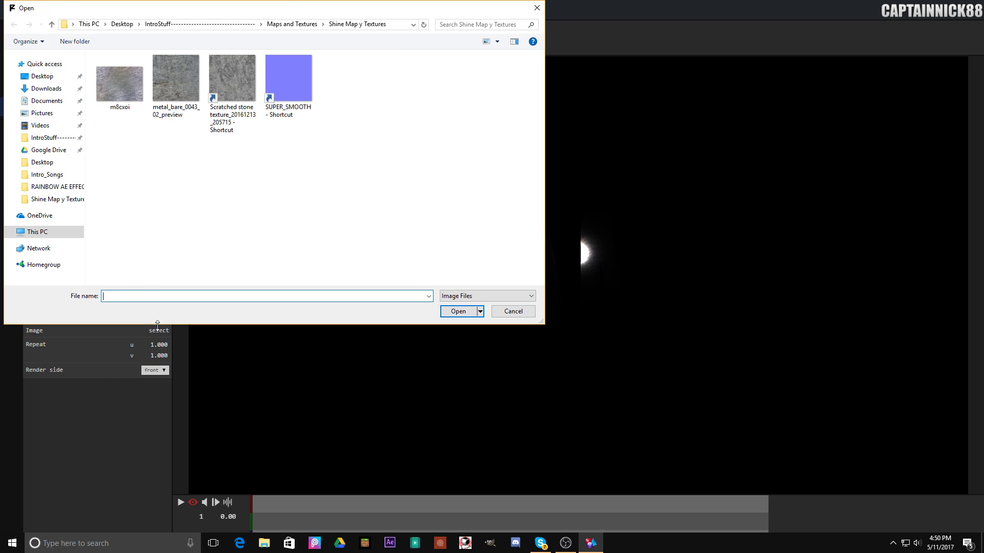
left_click(46, 138)
double_click(123, 219)
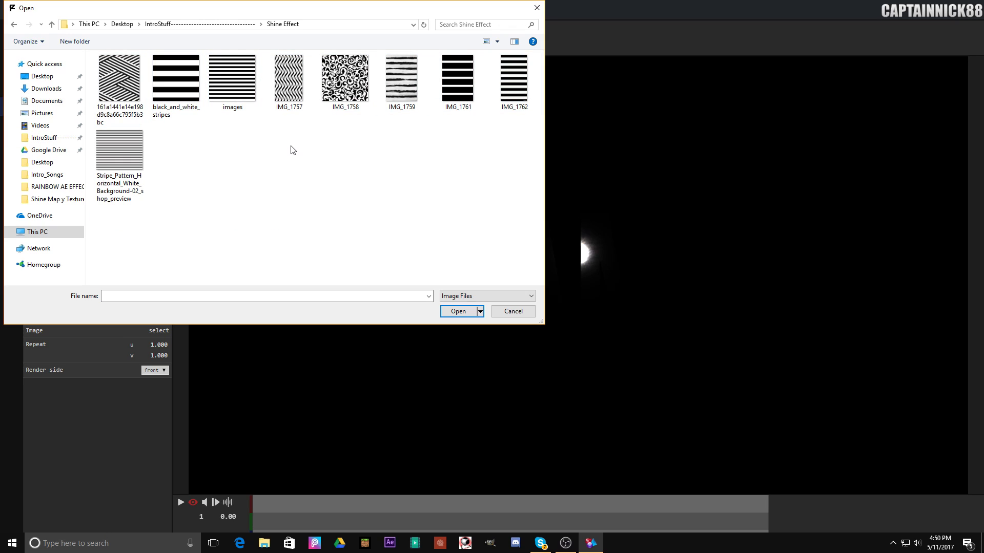
double_click(233, 87)
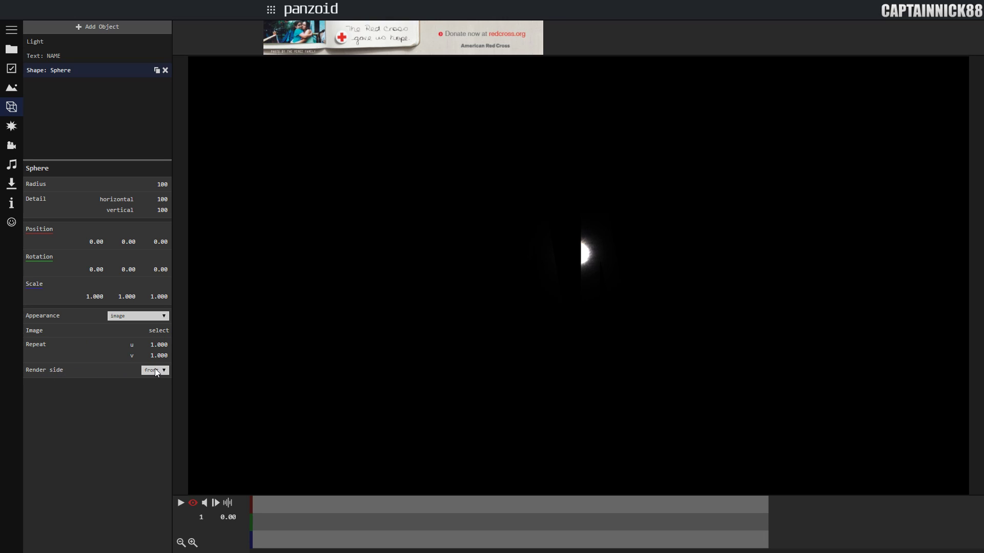
- Set the sphere's render side to back, then add a group named Reflection
left_click(154, 387)
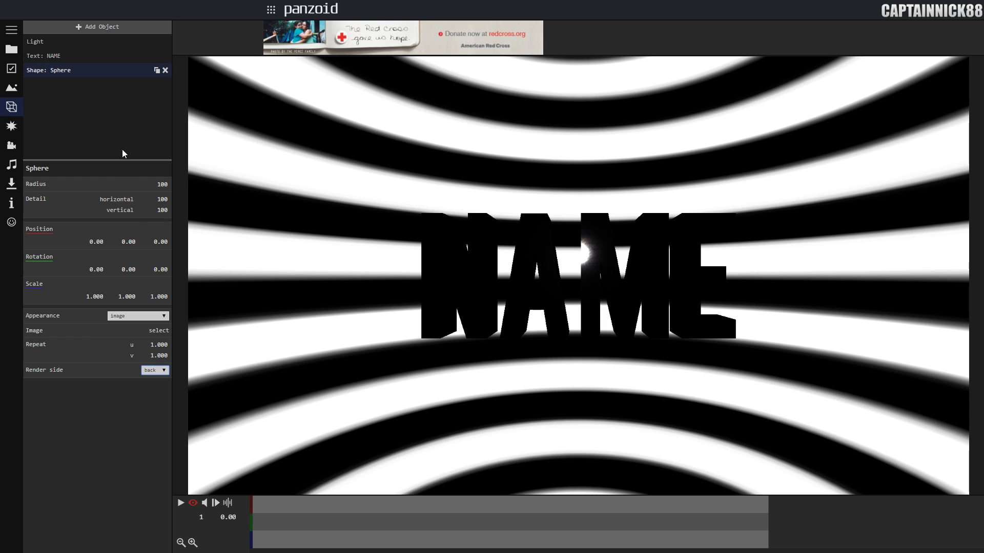
left_click(101, 31)
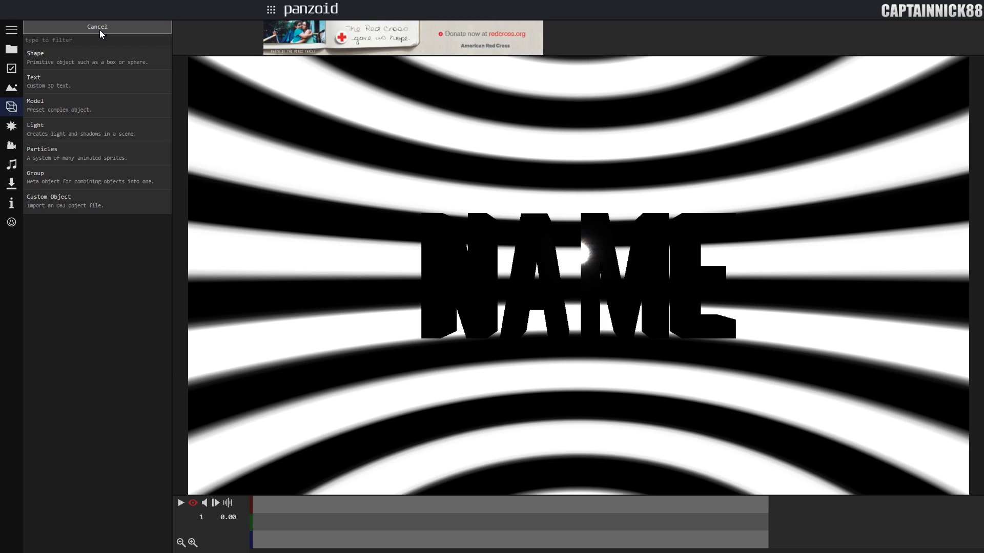
left_click(45, 180)
left_click(72, 87)
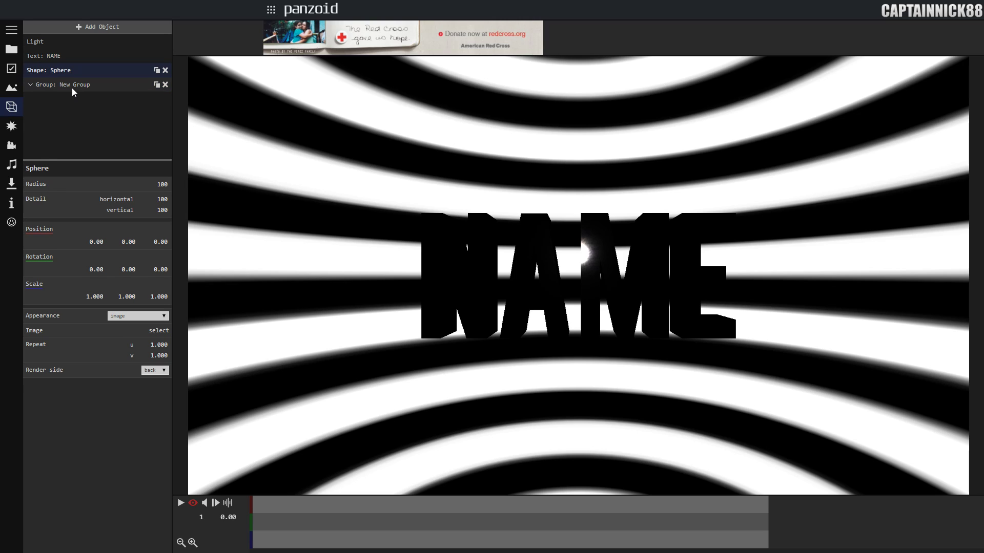
left_click(66, 186)
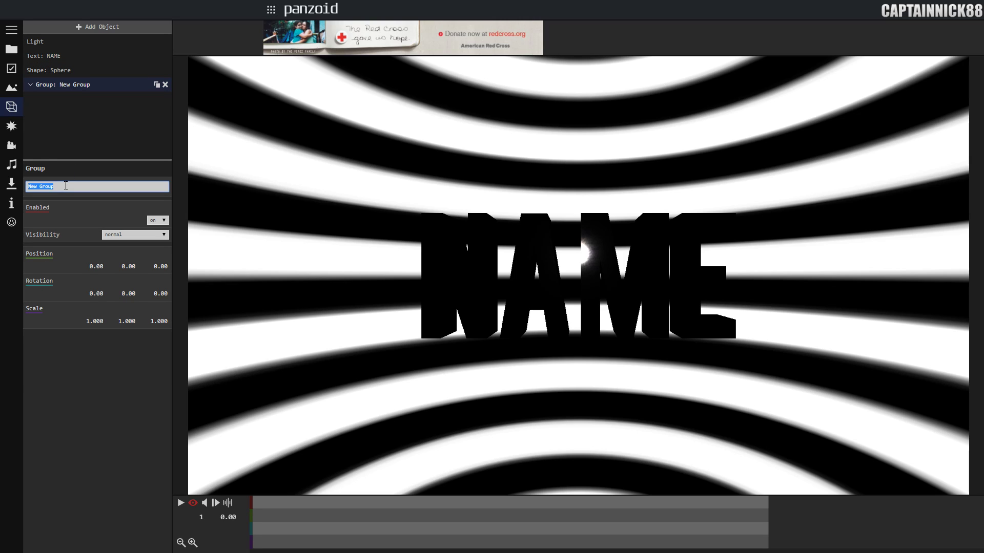
type("Reflection")
left_click(180, 132)
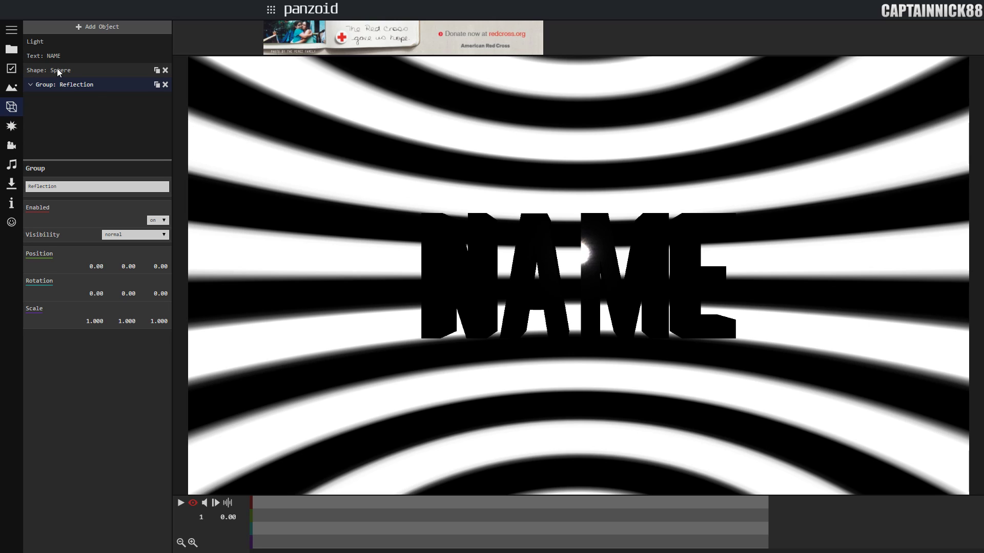
- Move the sphere into the Reflection group and reselect that group
left_click_drag(57, 68, 63, 85)
left_click(30, 71)
left_click(63, 57)
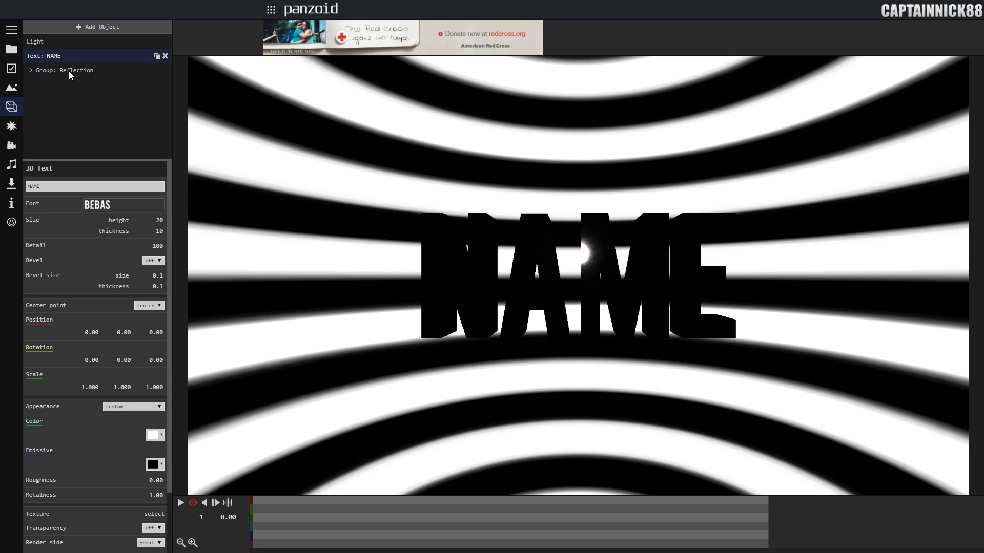
left_click(74, 72)
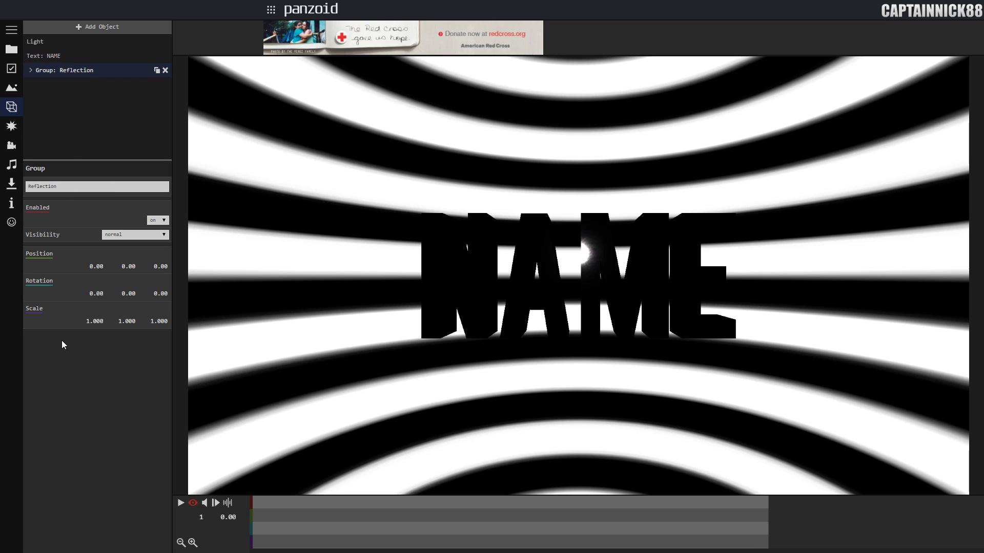
- Set the Reflection group's visibility to reflections only
left_click(114, 234)
left_click(115, 251)
key("Down")
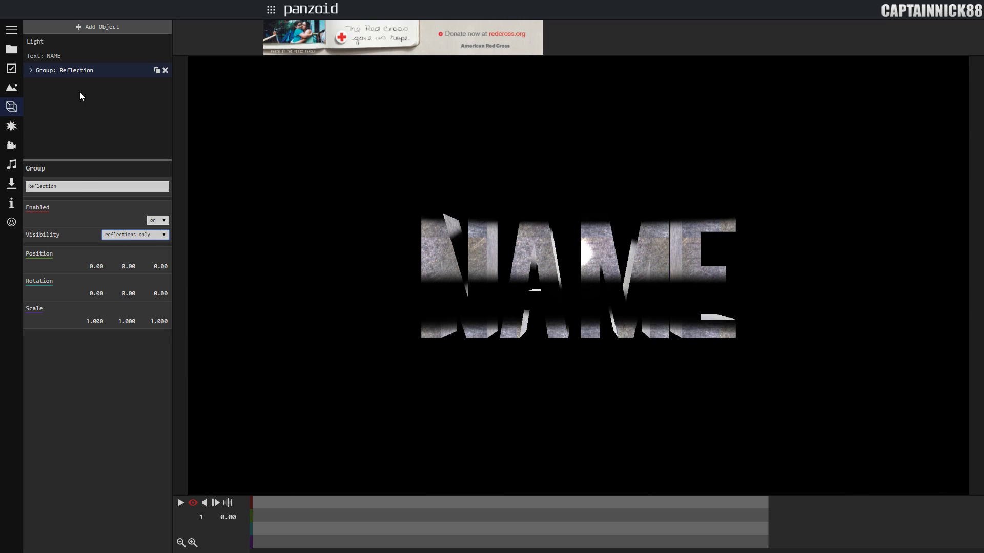
- Reset the NAME text's X and Y rotation to 0 so it faces straight forward
left_click(75, 55)
left_click_drag(123, 360, 214, 358)
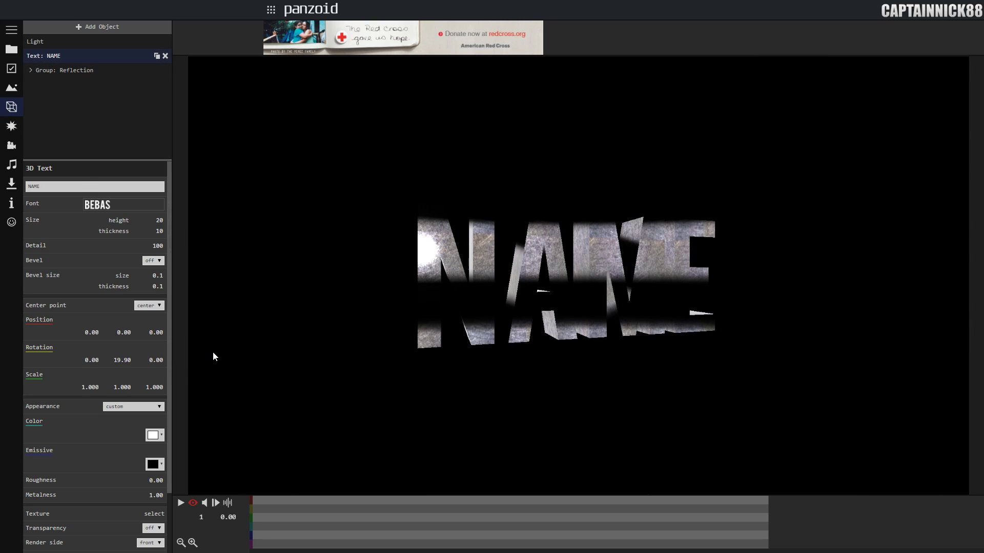
left_click_drag(90, 361, 137, 347)
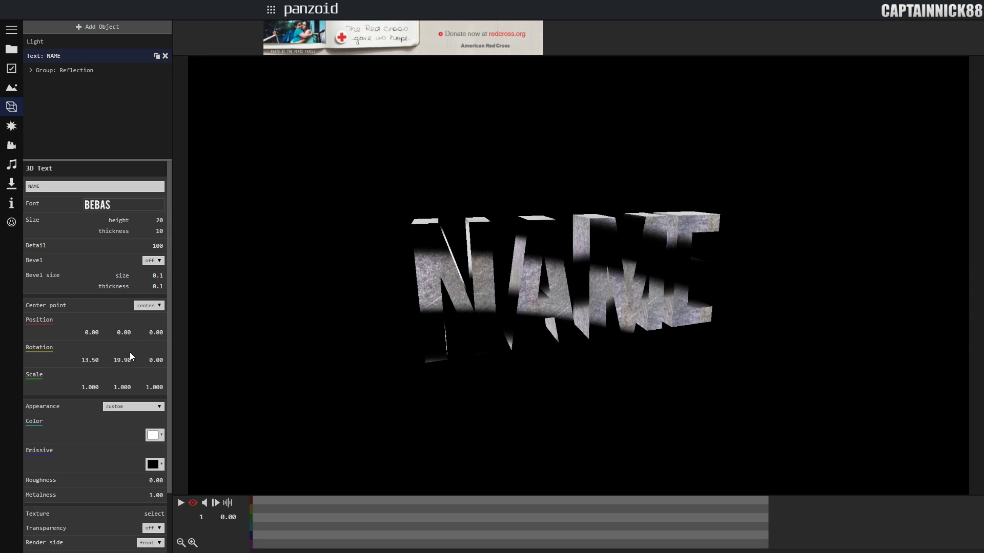
left_click(88, 360)
type("0")
key("Tab")
type("0")
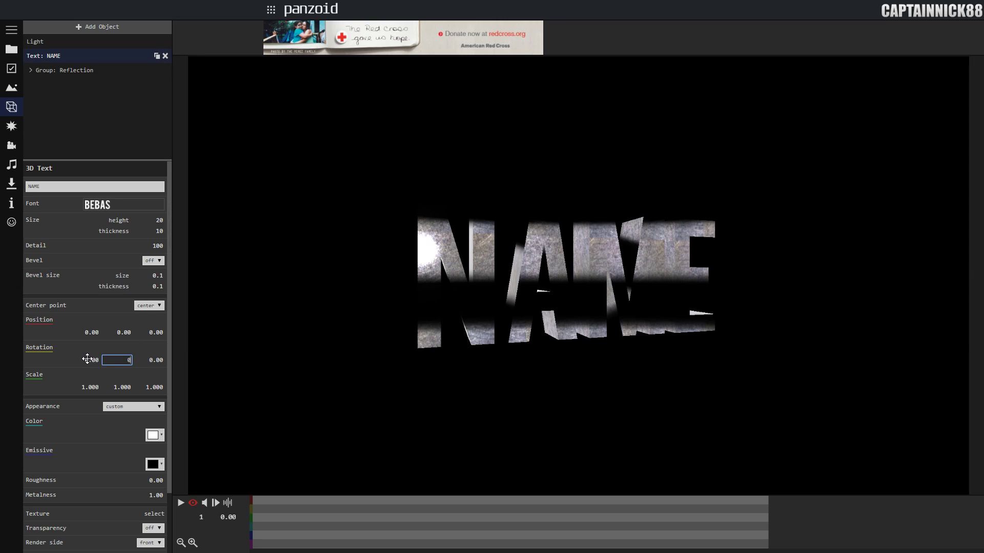
key("Return")
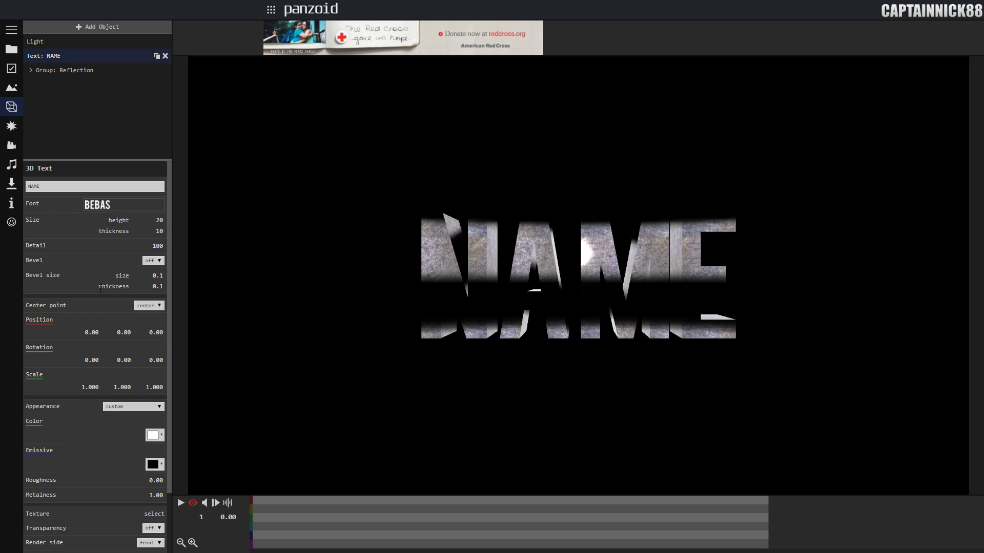
- Give the NAME text roughness 0 and metalness 0.80
scroll(114, 417, "down", 3)
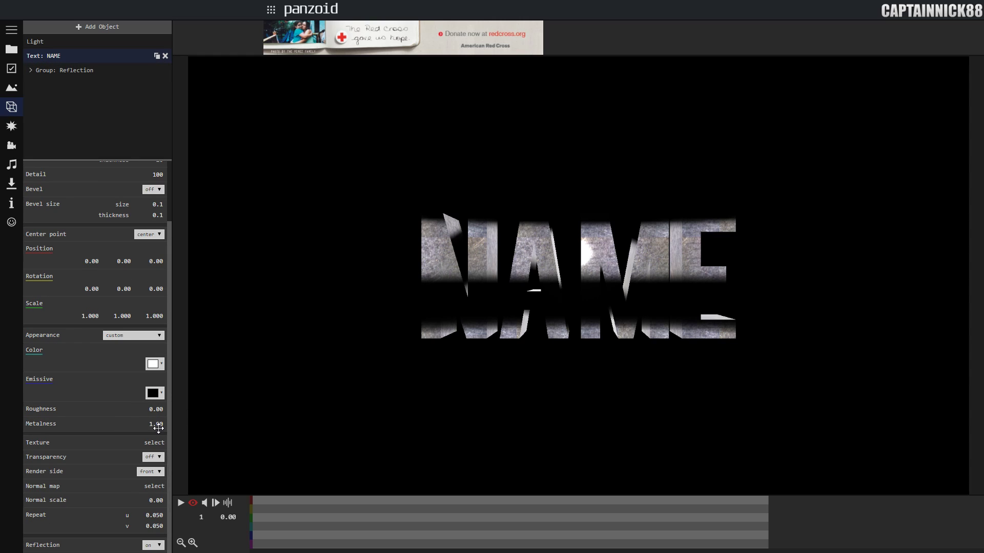
left_click_drag(158, 429, 171, 402)
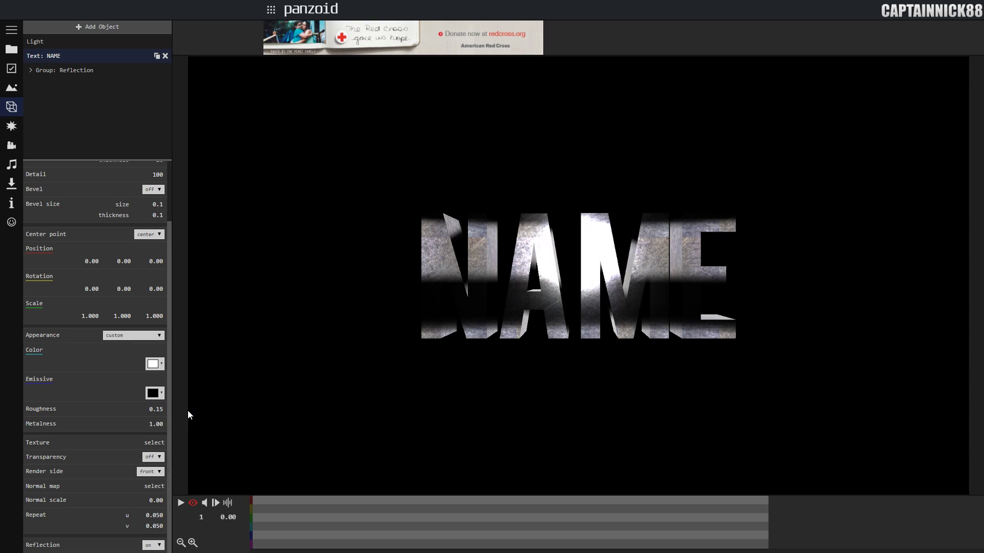
left_click(154, 408)
type(".3")
key("Return")
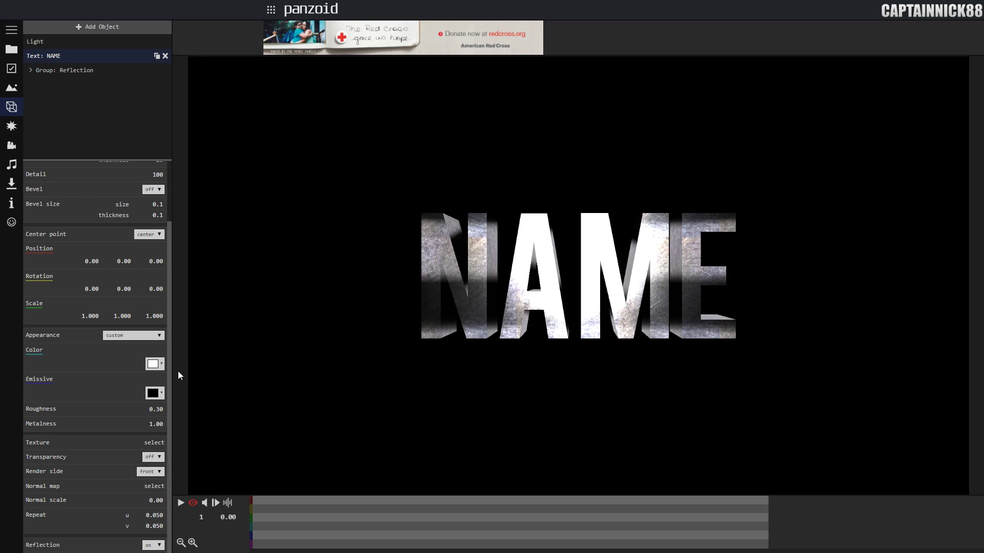
left_click(156, 410)
type("0")
key("Return")
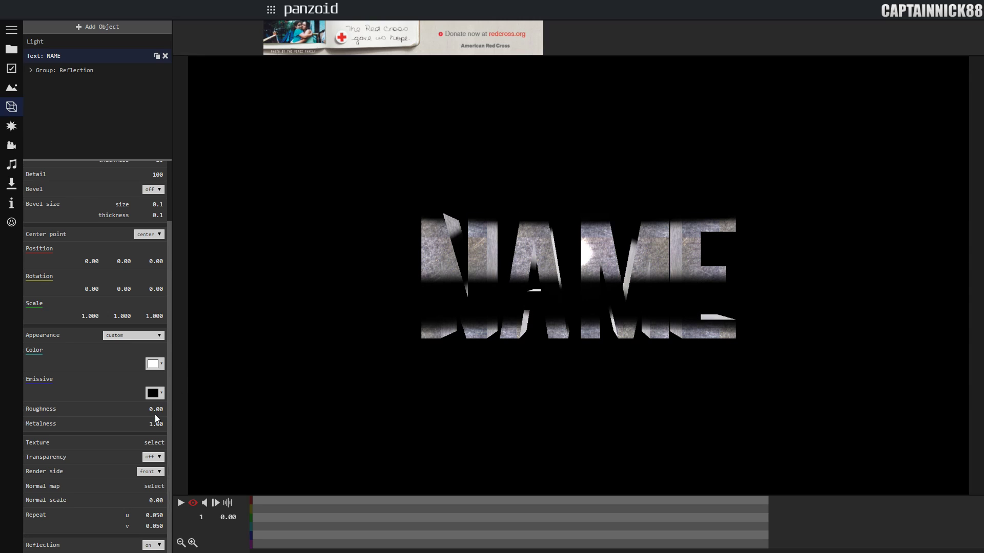
left_click(160, 426)
key("BackSpace")
key("Return")
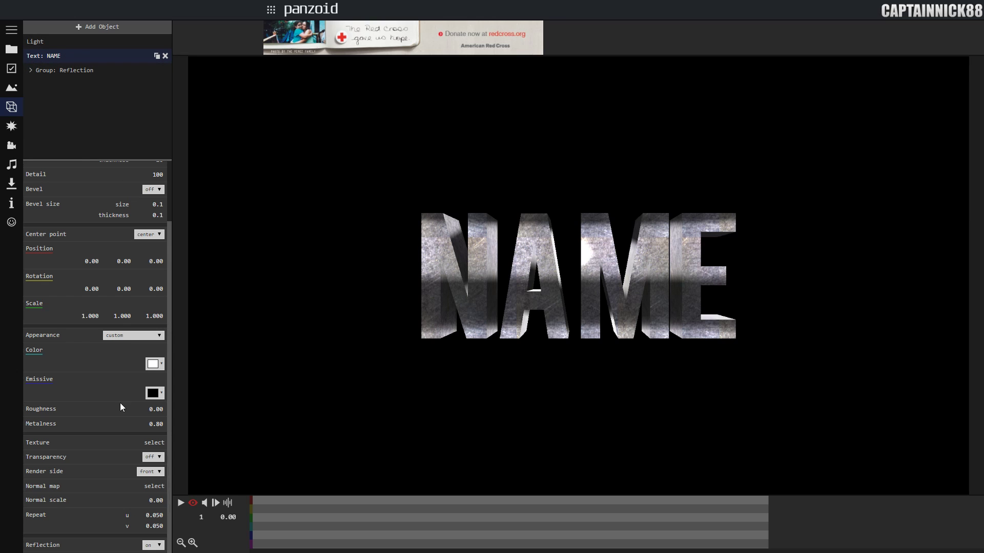
left_click_drag(124, 290, 233, 282)
left_click_drag(90, 289, 131, 318)
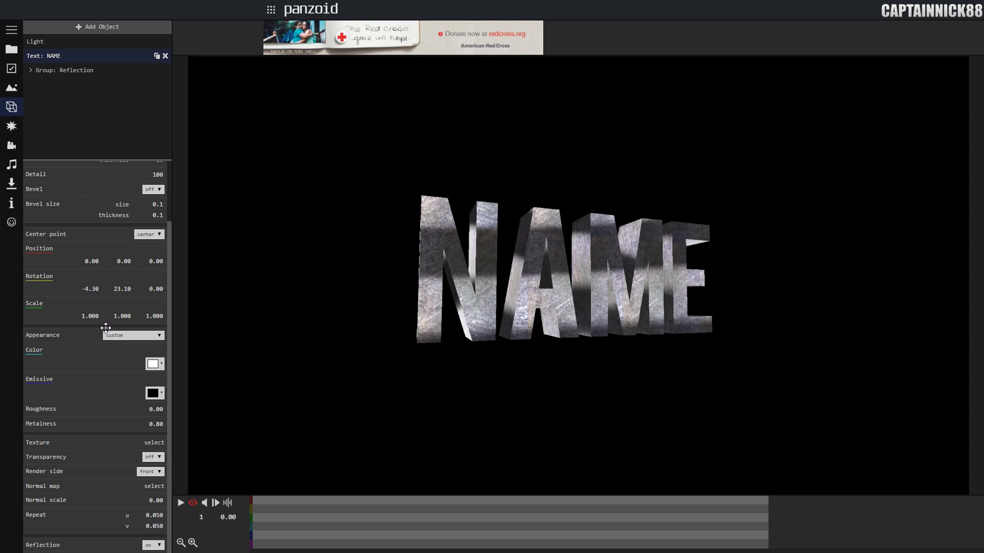
left_click_drag(116, 285, 230, 298)
mouse_move(88, 288)
left_mouse_down()
mouse_move(264, 266)
mouse_move(91, 290)
left_mouse_up()
left_click(90, 290)
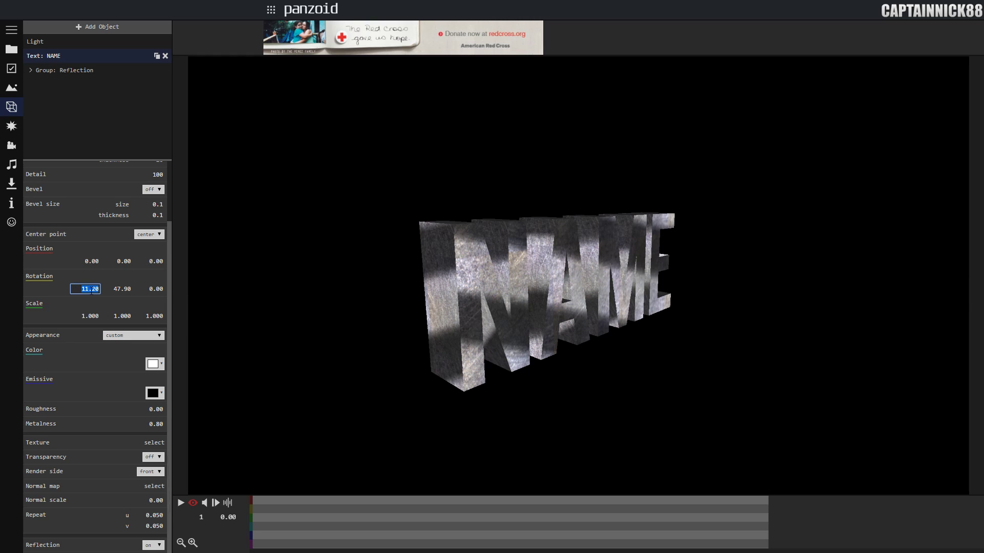
type("0")
key("Tab")
scroll(91, 291, "up", 2)
type("0")
key("Tab")
key("Return")
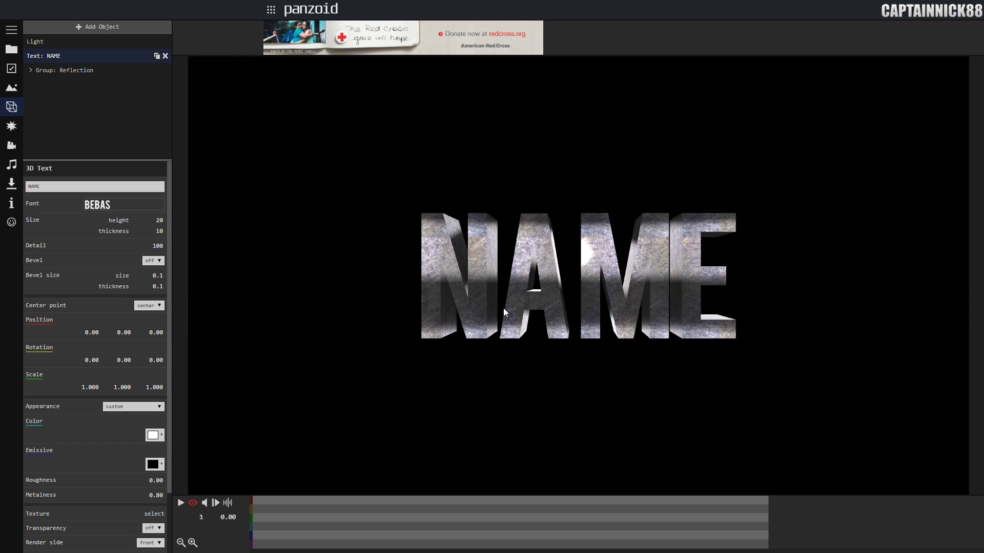